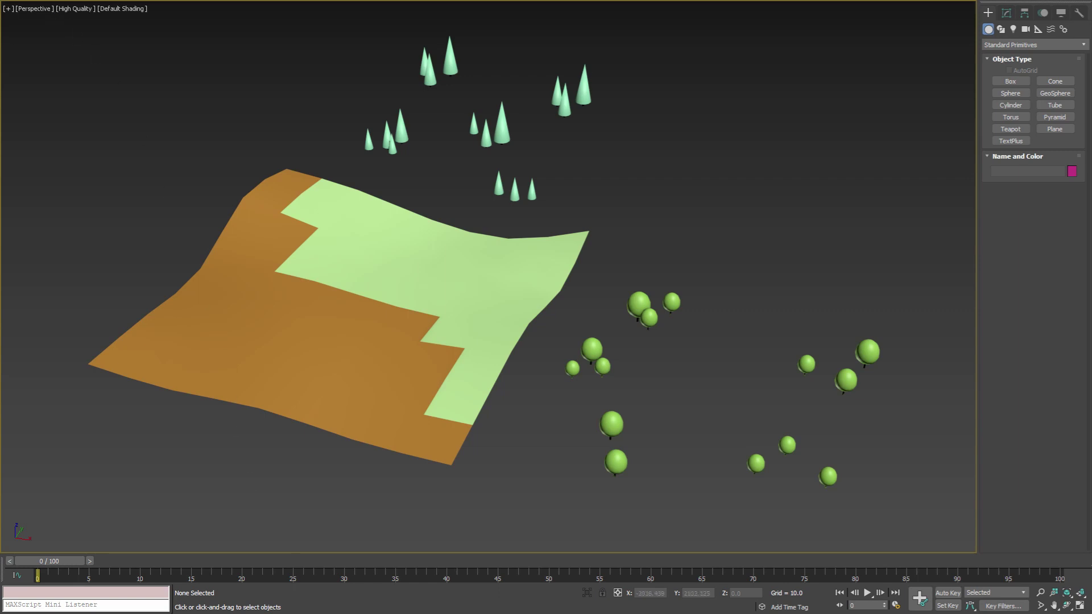
Step: Merge MoveToTerrain_001 and MoveToTerrain_002 from AvizStudioTools_SmartObject_MoveToTerrain.max into the scene
{"action": "key", "text": "alt+f"}
{"action": "mouse_move", "coordinate": [42, 129]}
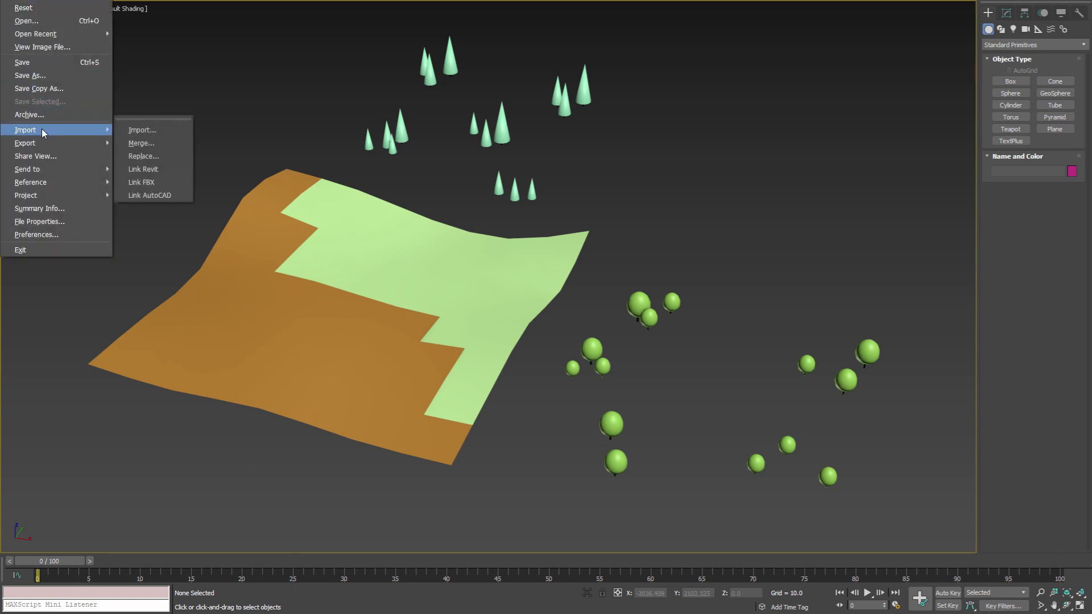
{"action": "left_click", "coordinate": [154, 144]}
{"action": "left_click", "coordinate": [355, 137]}
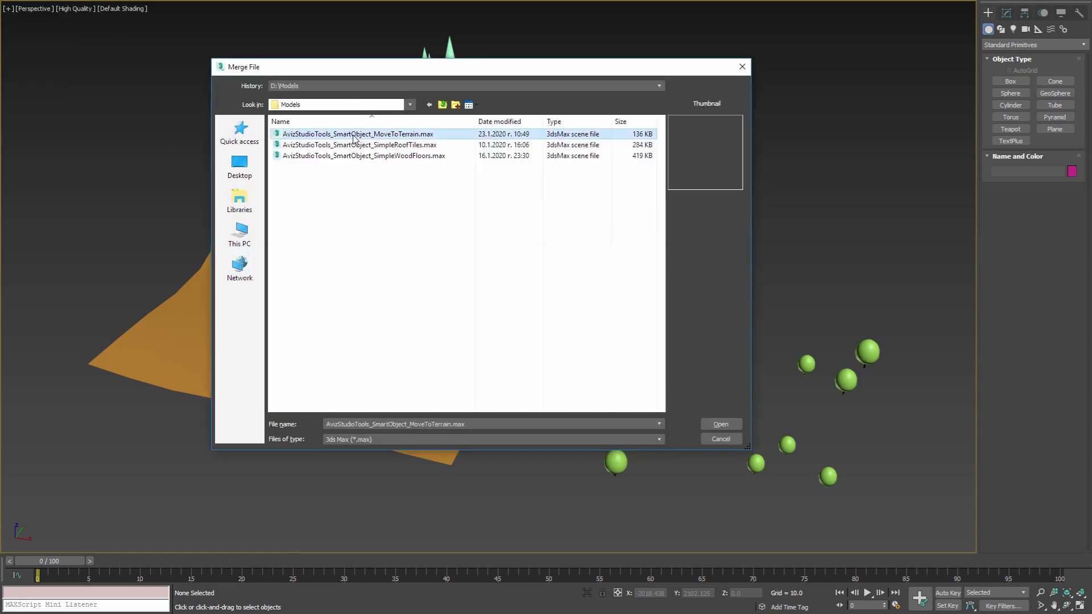
{"action": "double_click", "coordinate": [354, 136]}
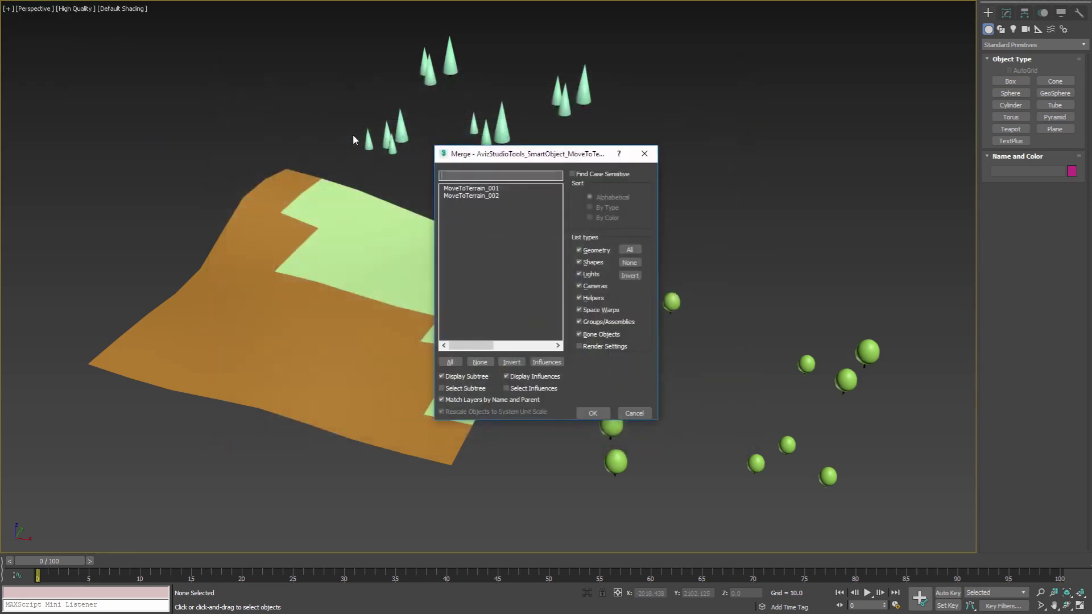
{"action": "left_click_drag", "start_coordinate": [482, 191], "coordinate": [479, 205]}
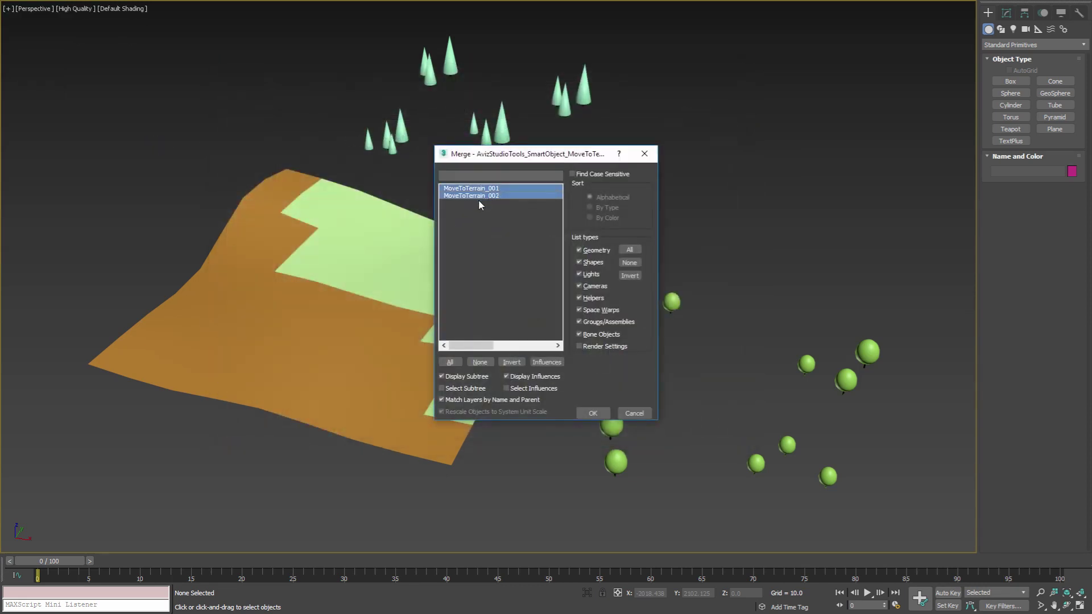
{"action": "left_click", "coordinate": [592, 413]}
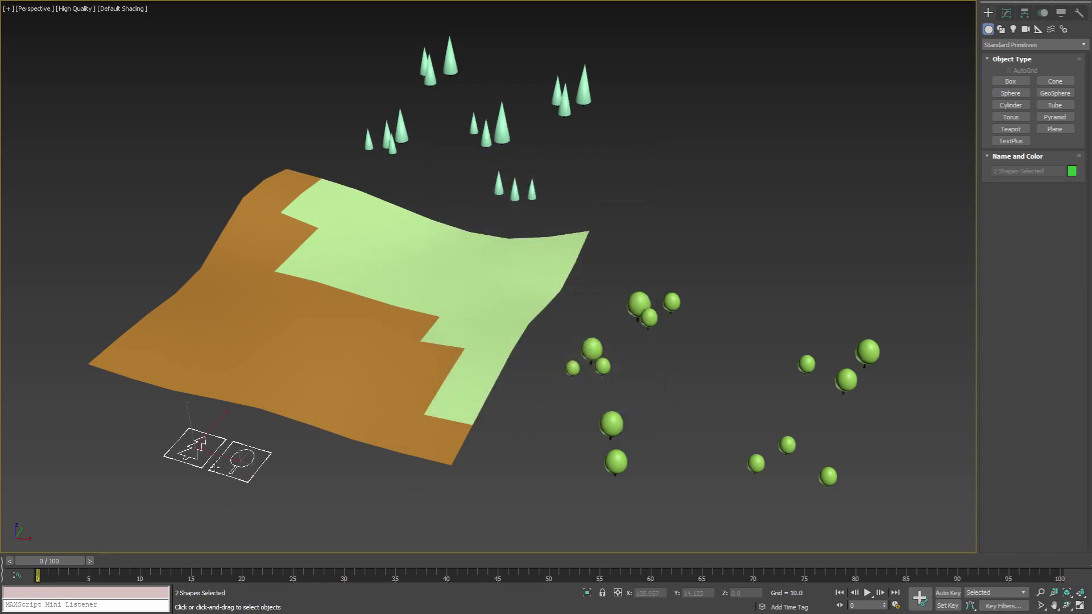
Step: Examine the two merged icon shapes in turn, including the vertices of the round-tree icon MoveToTerrain_002
{"action": "left_click", "coordinate": [208, 484]}
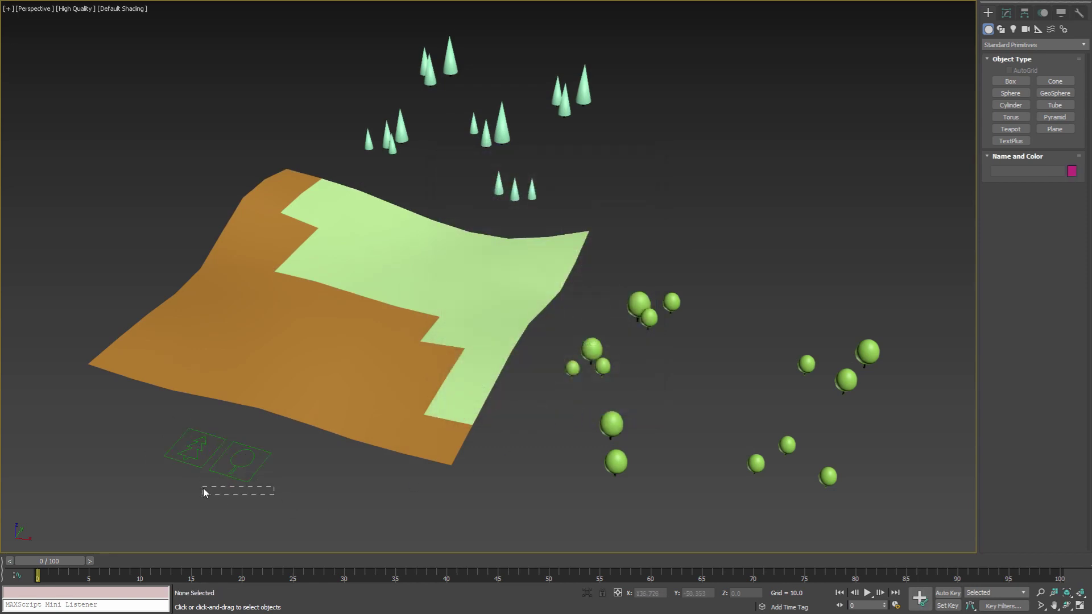
{"action": "left_click", "coordinate": [192, 463]}
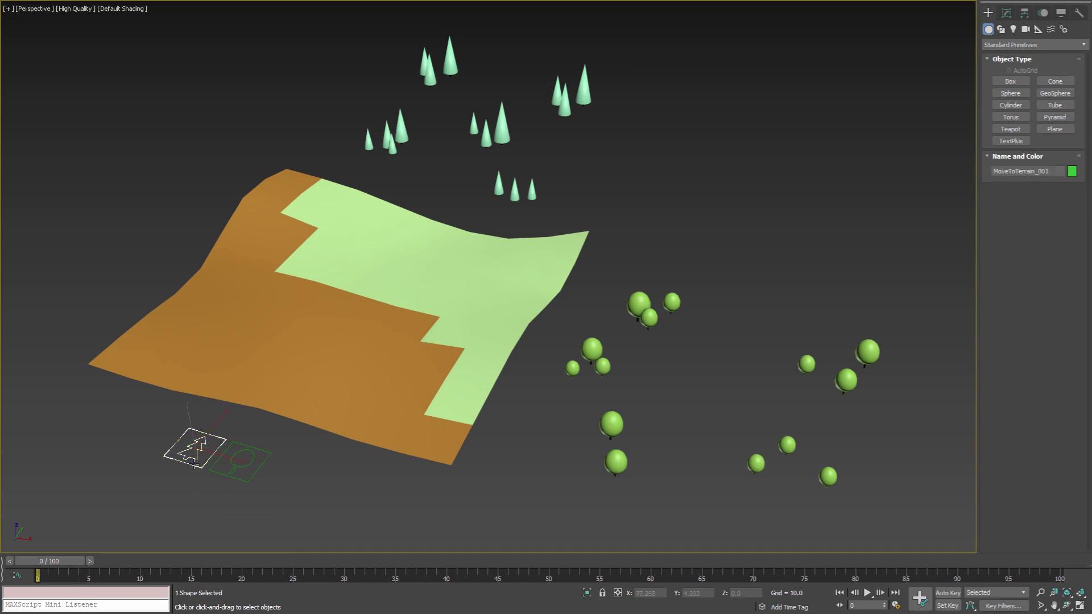
{"action": "left_click", "coordinate": [1006, 12]}
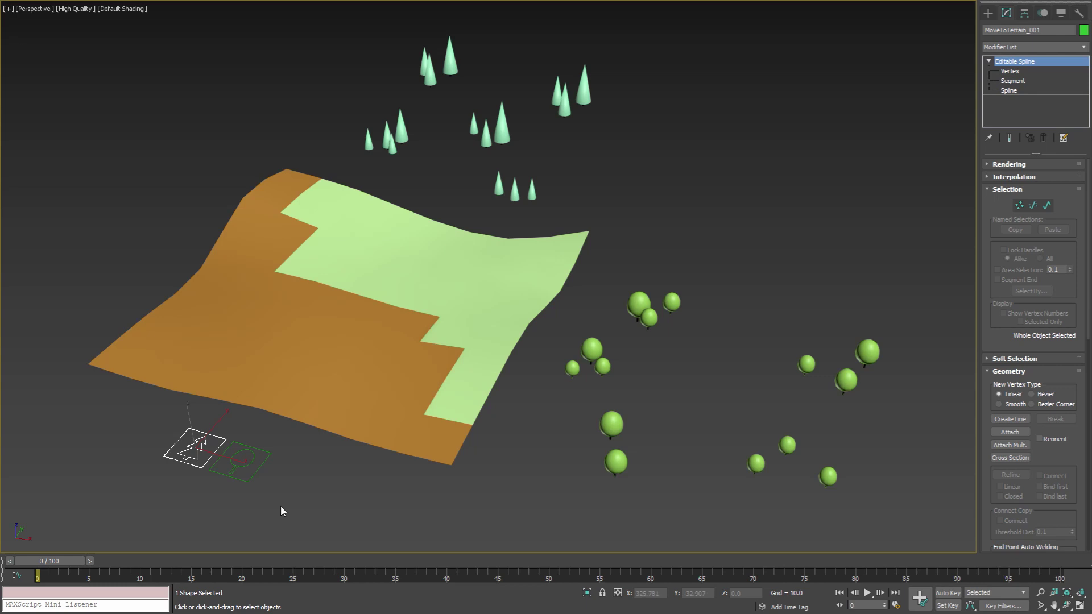
{"action": "left_click", "coordinate": [222, 475]}
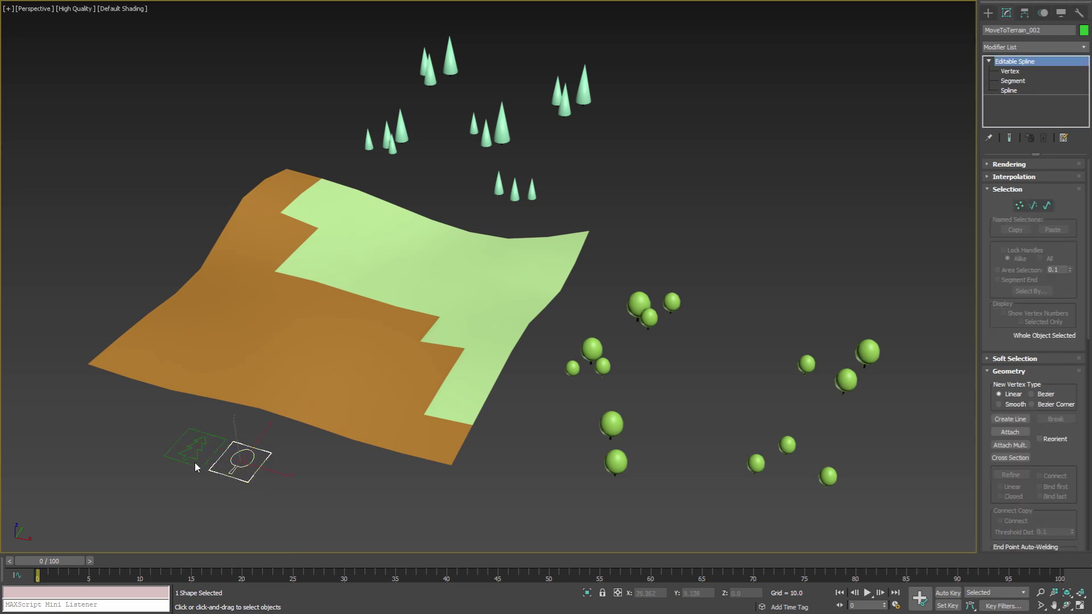
{"action": "left_click", "coordinate": [192, 463]}
{"action": "left_click", "coordinate": [282, 488]}
{"action": "left_click", "coordinate": [220, 472]}
{"action": "left_click", "coordinate": [1011, 71]}
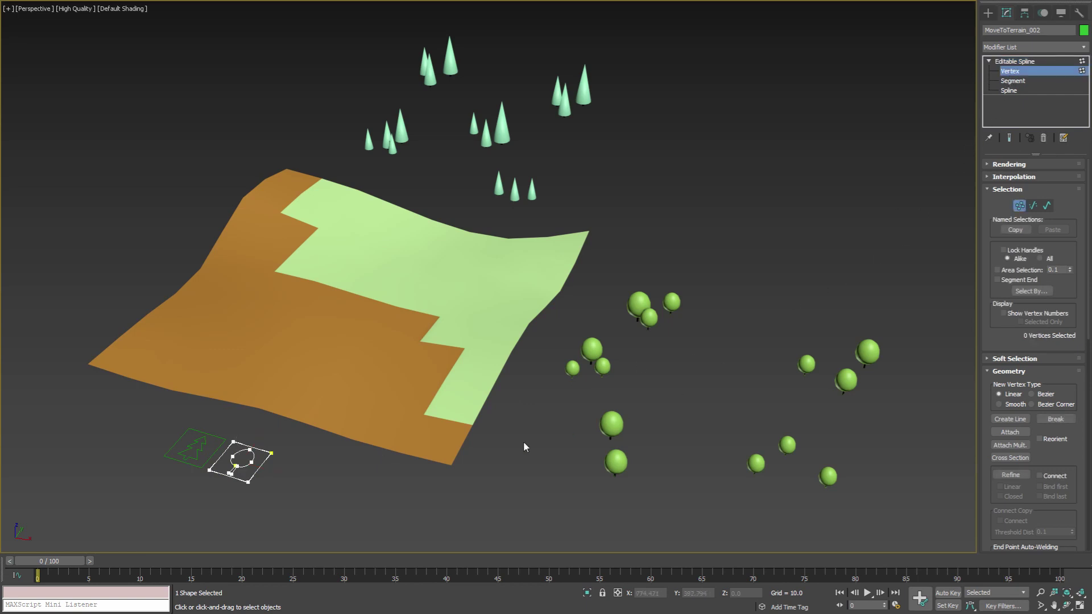
{"action": "left_click", "coordinate": [252, 464]}
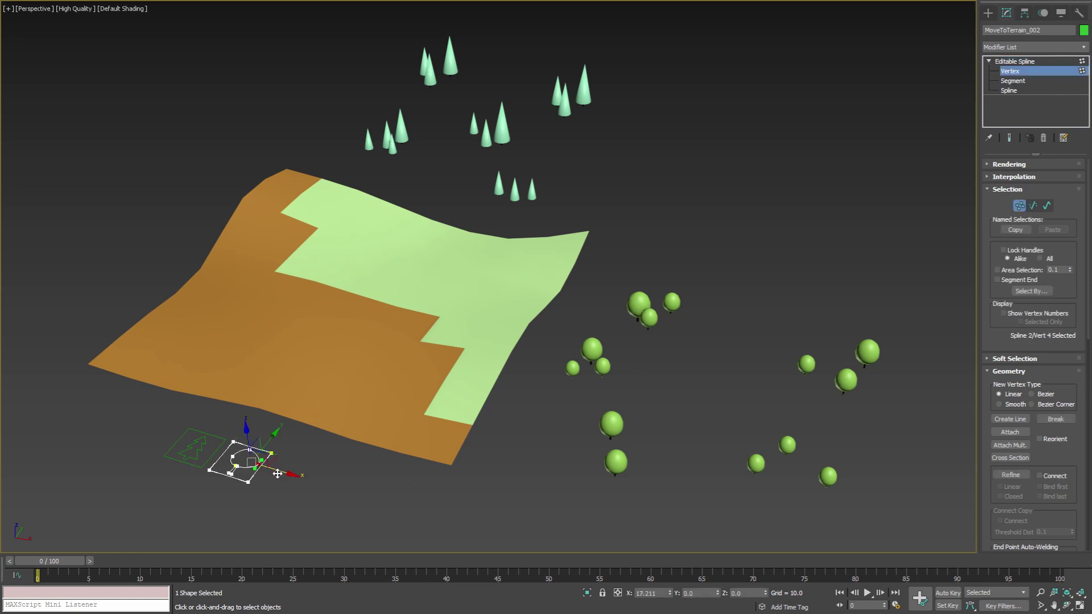
{"action": "left_click", "coordinate": [634, 333]}
{"action": "left_click", "coordinate": [1044, 71]}
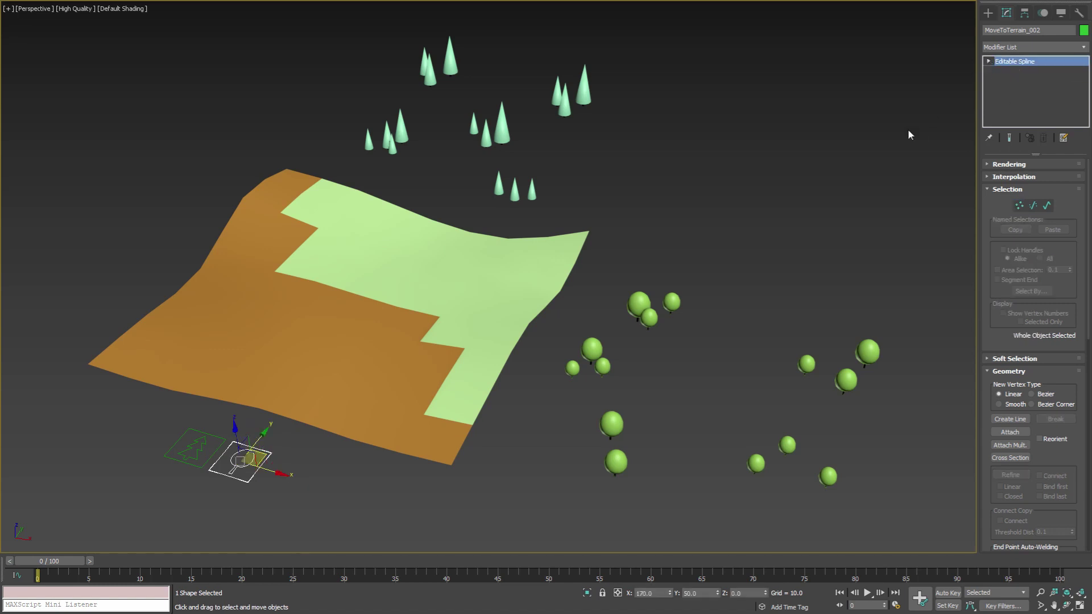
Step: Link all the round trees to the round-tree icon shape and all the cone-shaped conifers to the conifer icon shape
{"action": "left_click", "coordinate": [740, 231]}
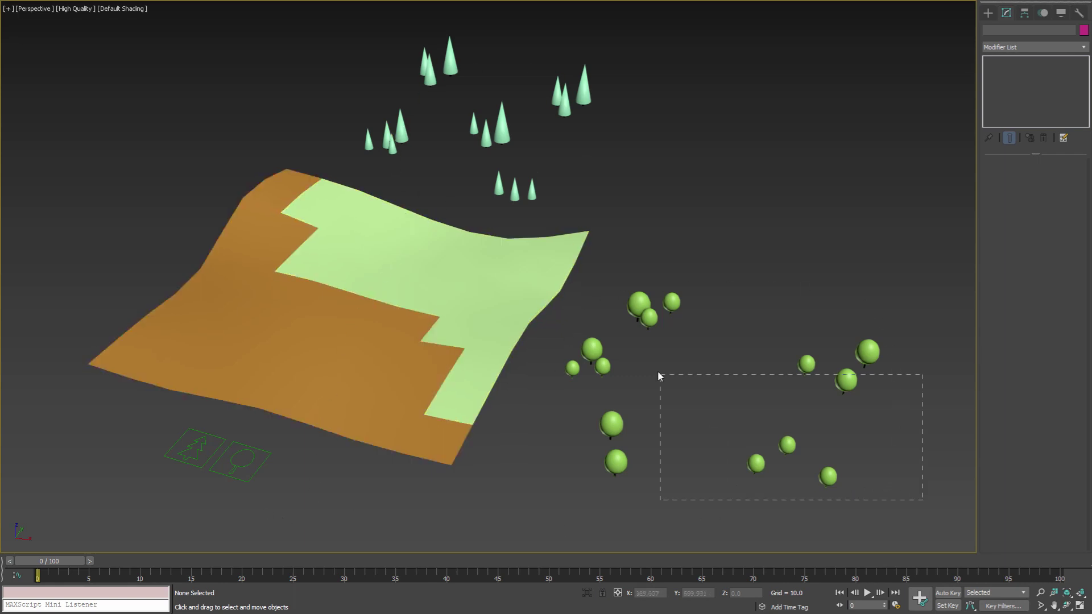
{"action": "left_click_drag", "start_coordinate": [658, 376], "coordinate": [567, 296]}
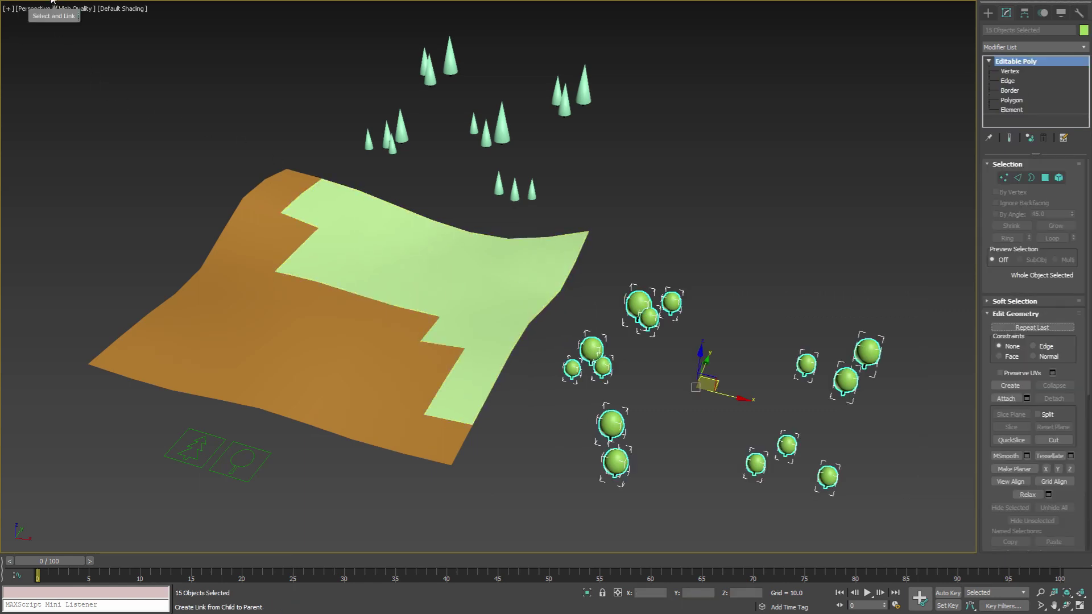
{"action": "left_click", "coordinate": [53, 1]}
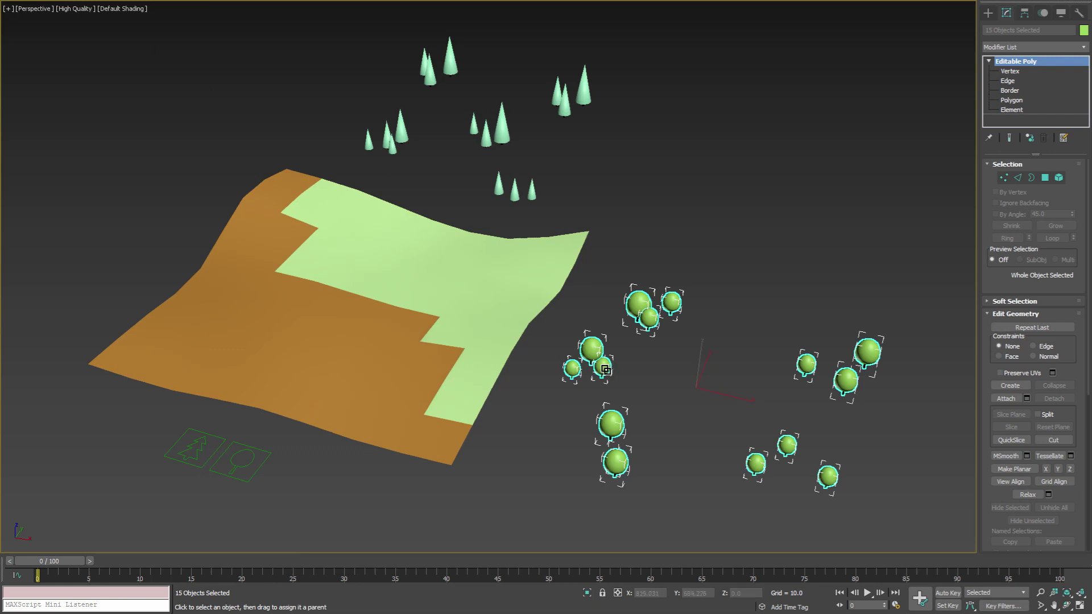
{"action": "left_click_drag", "start_coordinate": [604, 368], "coordinate": [242, 459]}
{"action": "left_click_drag", "start_coordinate": [363, 39], "coordinate": [356, 36]}
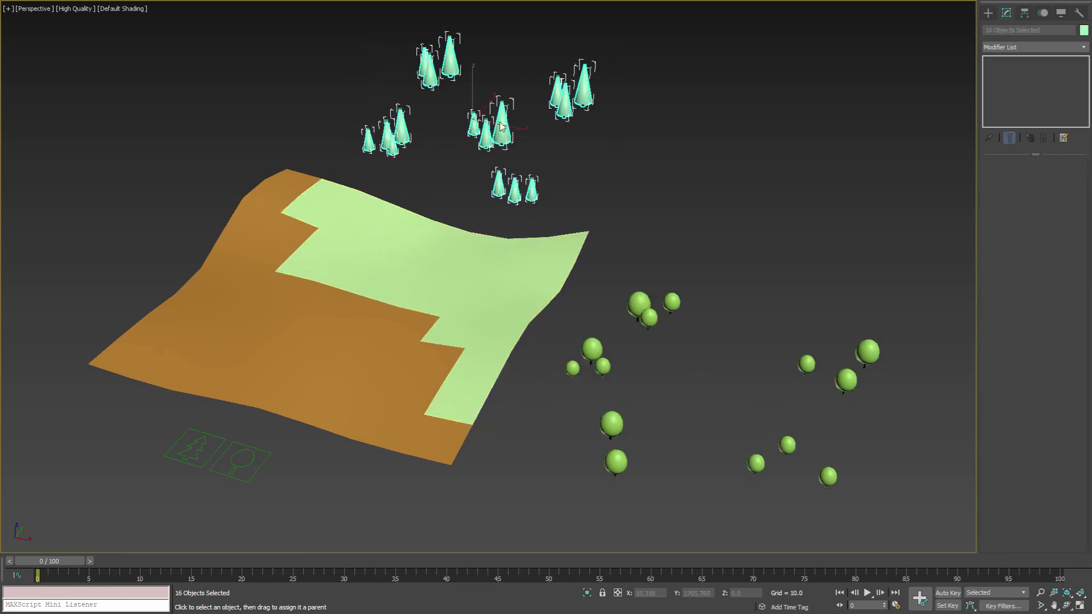
{"action": "left_click_drag", "start_coordinate": [502, 126], "coordinate": [217, 441]}
Step: Move the round-tree icon along X to about 196 to check that its linked trees follow
{"action": "left_click", "coordinate": [245, 475]}
{"action": "key", "text": "w"}
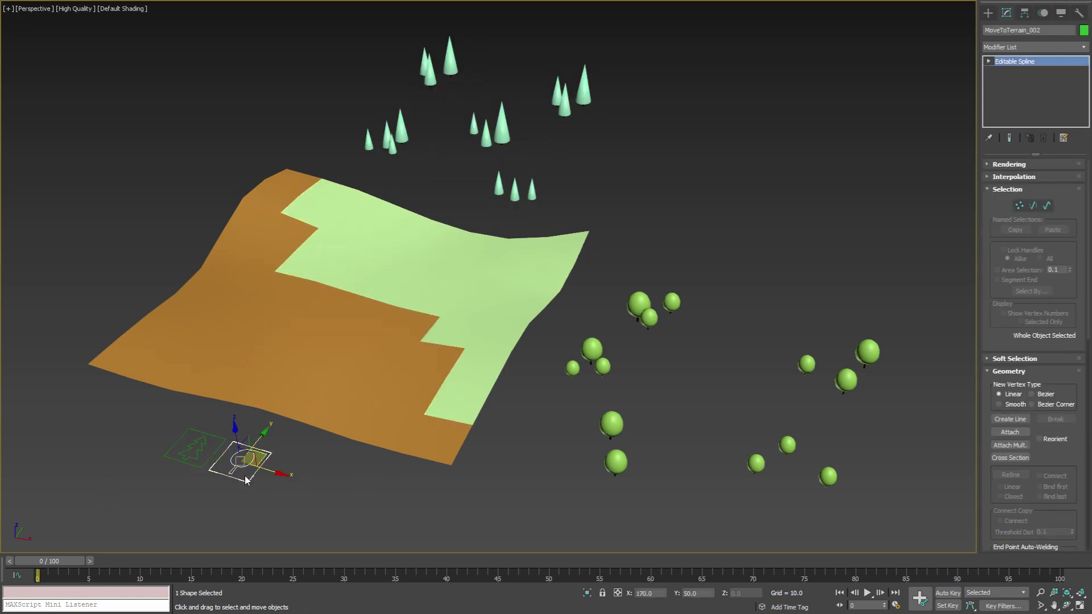
{"action": "left_click_drag", "start_coordinate": [246, 480], "coordinate": [233, 458]}
{"action": "left_click", "coordinate": [197, 450]}
{"action": "left_click", "coordinate": [279, 477]}
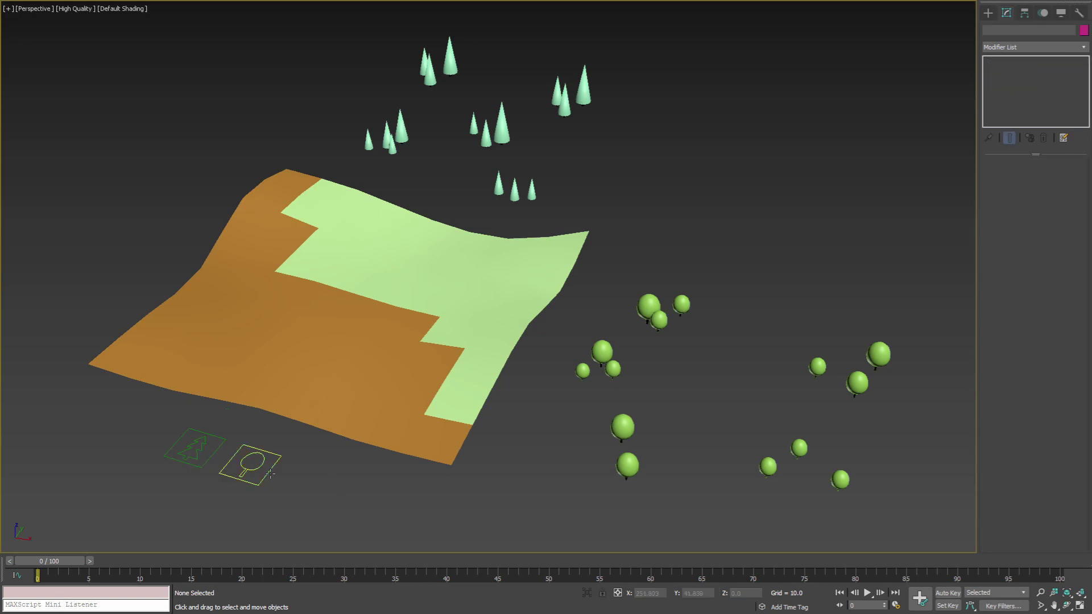
Step: Select all the round trees without their icon and move them horizontally over the terrain
{"action": "middle_click_drag", "start_coordinate": [535, 428], "coordinate": [597, 425], "text": "alt"}
{"action": "middle_click_drag", "start_coordinate": [834, 512], "coordinate": [691, 369]}
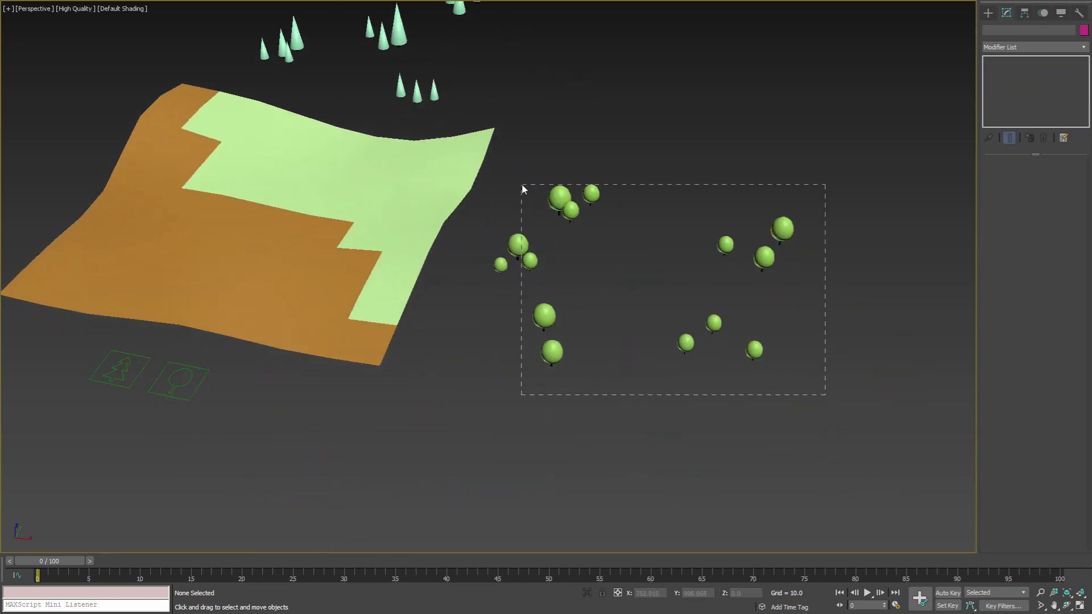
{"action": "left_click_drag", "start_coordinate": [523, 190], "coordinate": [492, 175]}
{"action": "middle_click_drag", "start_coordinate": [603, 267], "coordinate": [653, 280], "text": "alt"}
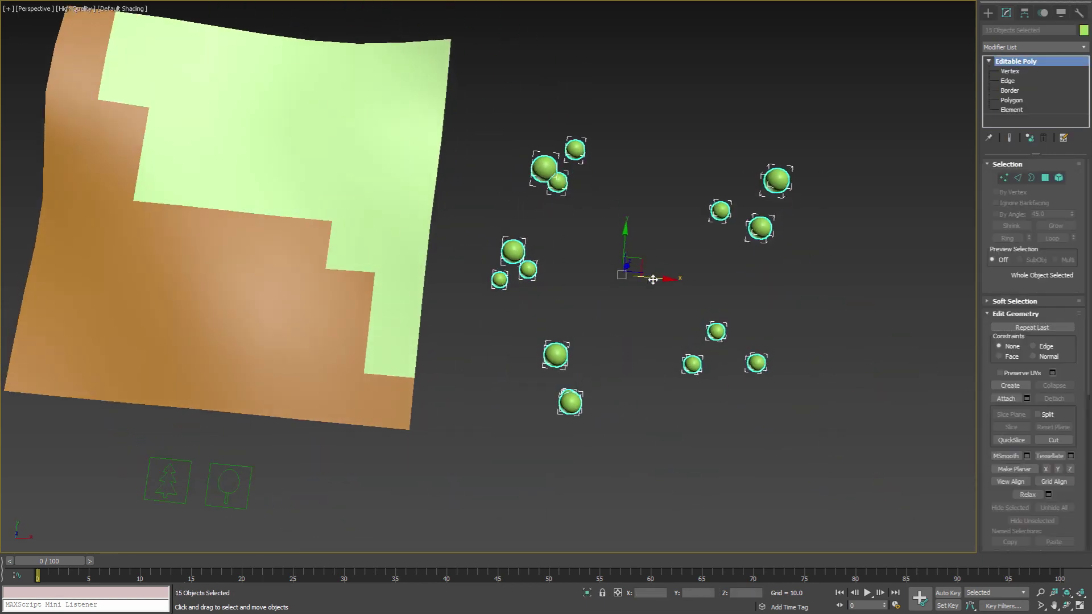
{"action": "left_click_drag", "start_coordinate": [653, 279], "coordinate": [228, 207]}
{"action": "key", "text": "alt+w"}
{"action": "middle_click", "coordinate": [210, 67]}
{"action": "key", "text": "alt+w"}
{"action": "middle_click_drag", "start_coordinate": [316, 259], "coordinate": [347, 181]}
{"action": "left_click_drag", "start_coordinate": [412, 322], "coordinate": [417, 316]}
{"action": "key", "text": "alt+w"}
{"action": "middle_click", "coordinate": [587, 382]}
{"action": "key", "text": "alt+w"}
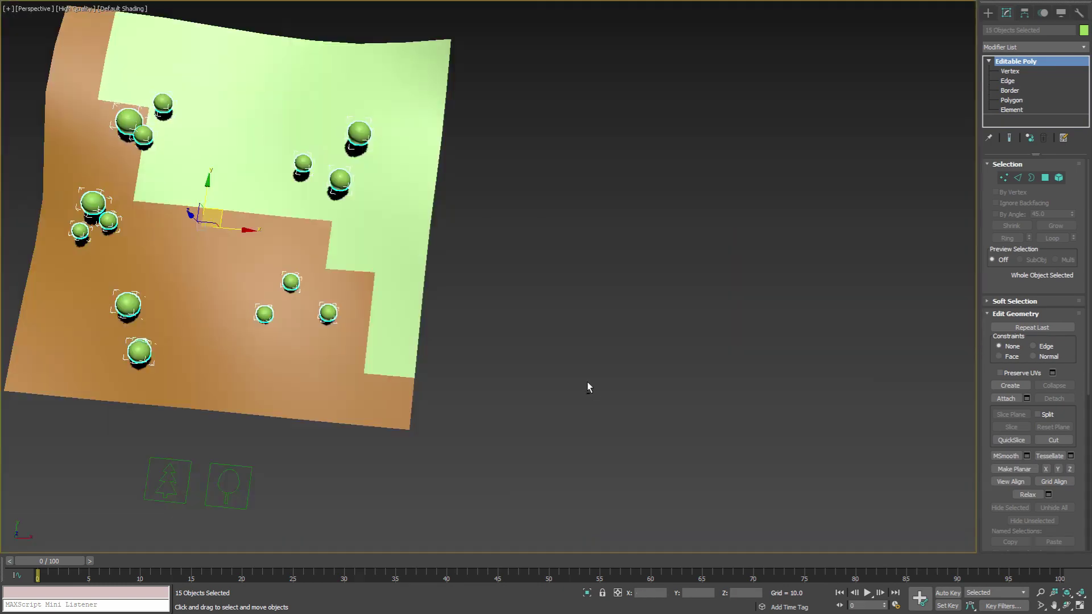
Step: Raise the selected round trees along Z so that they float above the terrain surface
{"action": "middle_click_drag", "start_coordinate": [587, 381], "coordinate": [632, 347], "text": "alt"}
{"action": "left_click_drag", "start_coordinate": [370, 264], "coordinate": [378, 203]}
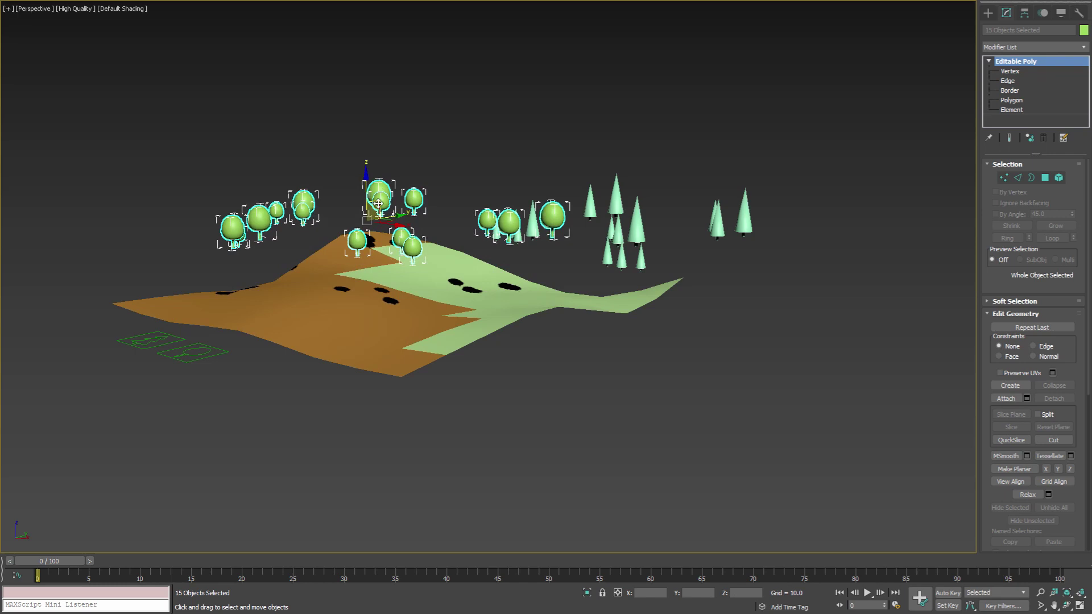
{"action": "middle_click_drag", "start_coordinate": [378, 203], "coordinate": [286, 455], "text": "alt"}
Step: Drop the round trees onto the terrain with the Move to Terrain function of their icon, MoveToTerrain_002
{"action": "left_click", "coordinate": [286, 455]}
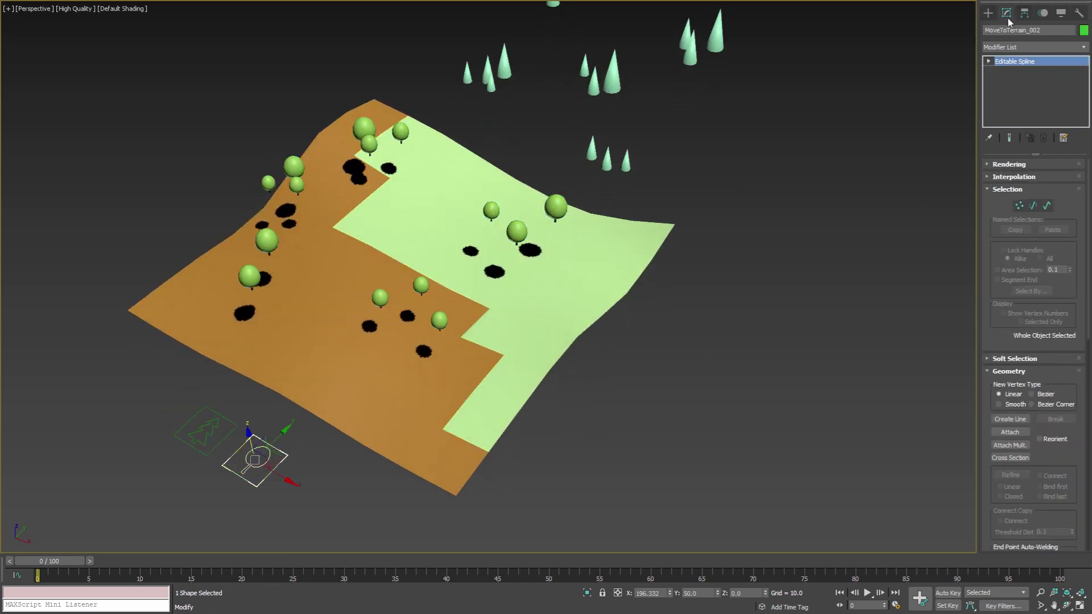
{"action": "left_click", "coordinate": [1006, 190]}
{"action": "left_click", "coordinate": [1006, 215]}
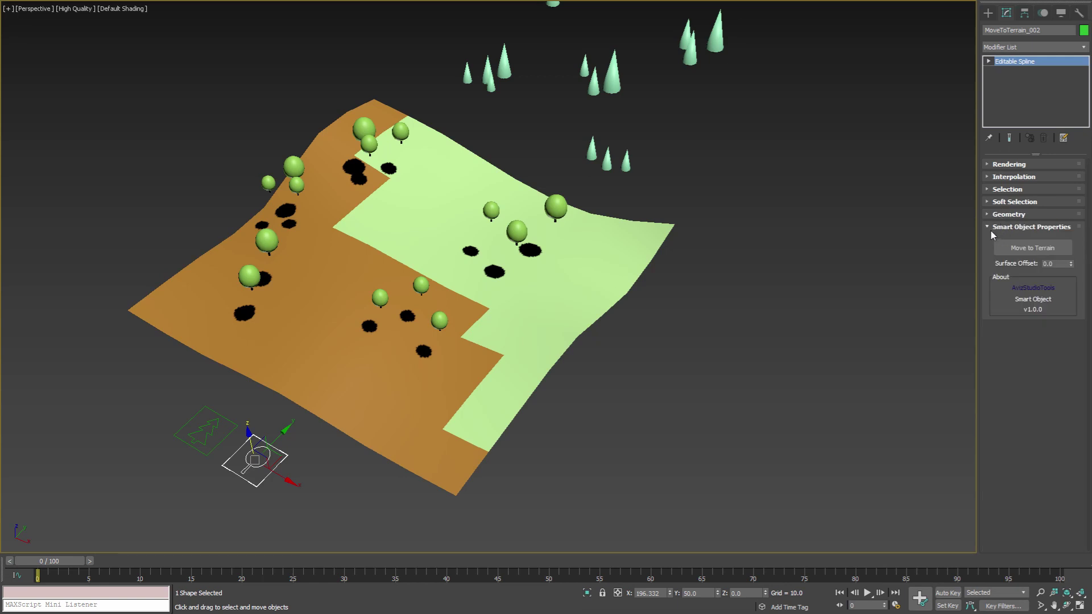
{"action": "left_click", "coordinate": [1027, 249]}
Step: Set the round-tree icon's surface offset to 0.0 and reapply Move to Terrain
{"action": "middle_click_drag", "start_coordinate": [731, 321], "coordinate": [342, 330], "text": "alt"}
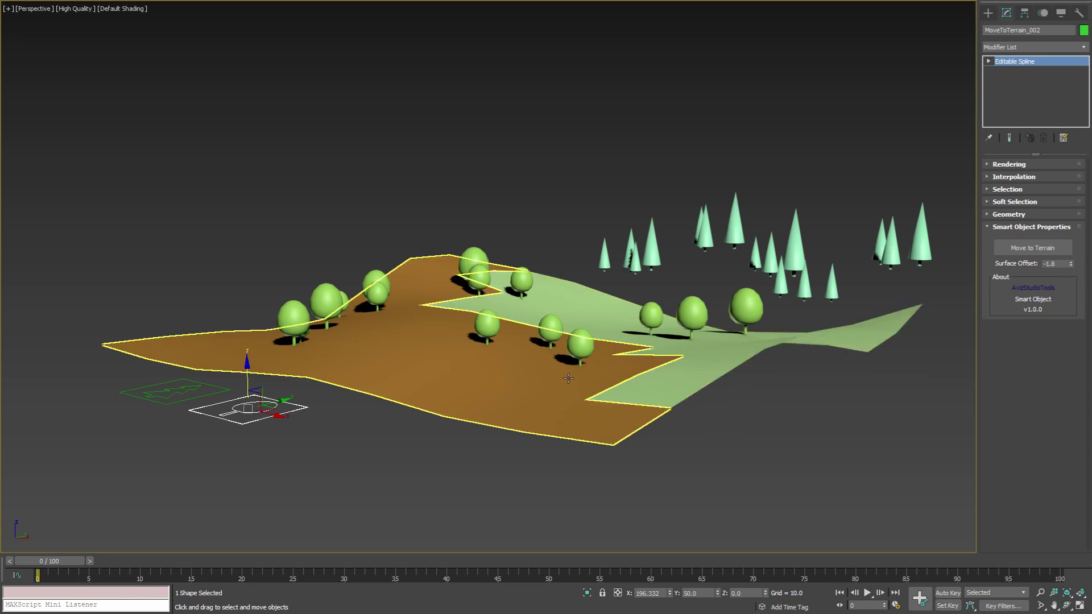
{"action": "left_click_drag", "start_coordinate": [1071, 264], "coordinate": [1069, 255]}
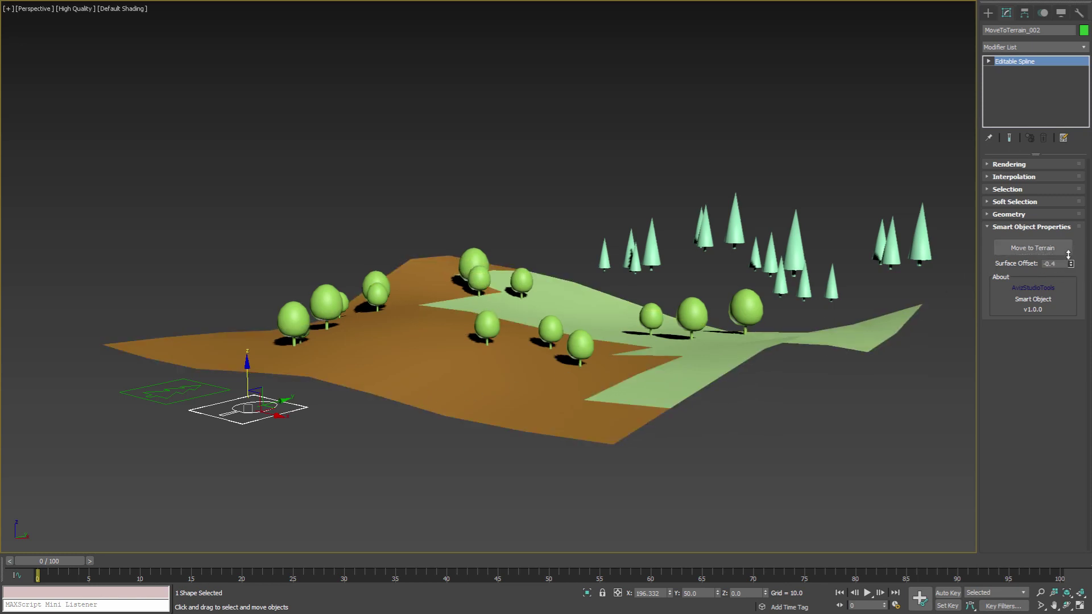
{"action": "left_click_drag", "start_coordinate": [1063, 197], "coordinate": [1063, 192]}
{"action": "left_click", "coordinate": [1029, 248]}
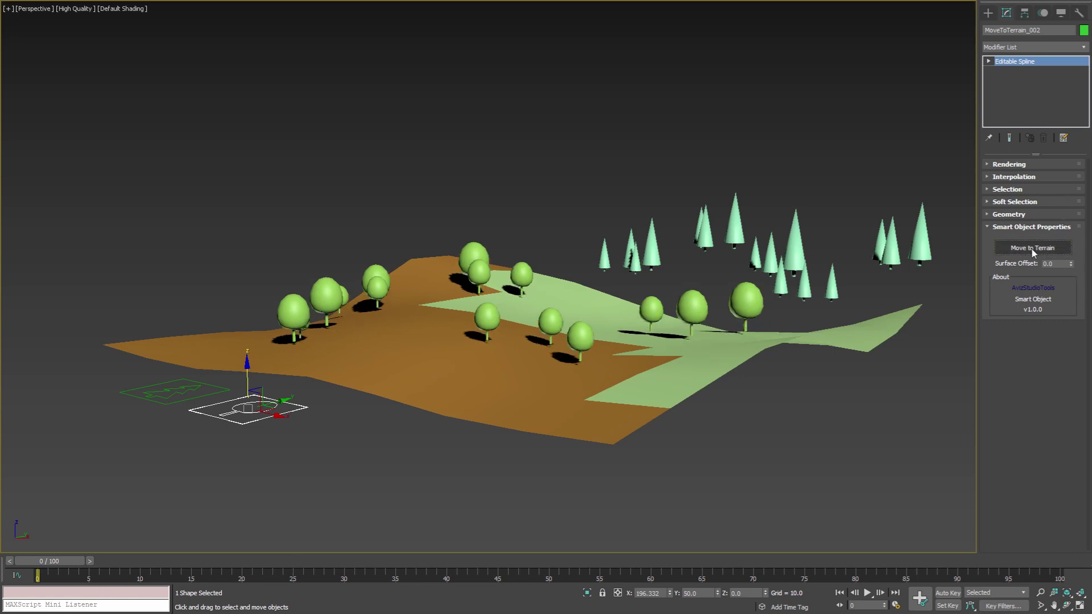
{"action": "left_click", "coordinate": [1034, 251]}
Step: Select the conifers through the conifer icon's hierarchy, exclude the icon itself, and move them horizontally over the terrain
{"action": "middle_click_drag", "start_coordinate": [748, 291], "coordinate": [794, 316], "text": "alt"}
{"action": "scroll", "coordinate": [586, 305], "scroll_direction": "down", "scroll_amount": 3}
{"action": "middle_click_drag", "start_coordinate": [586, 304], "coordinate": [687, 217], "text": "alt"}
{"action": "left_click", "coordinate": [473, 465]}
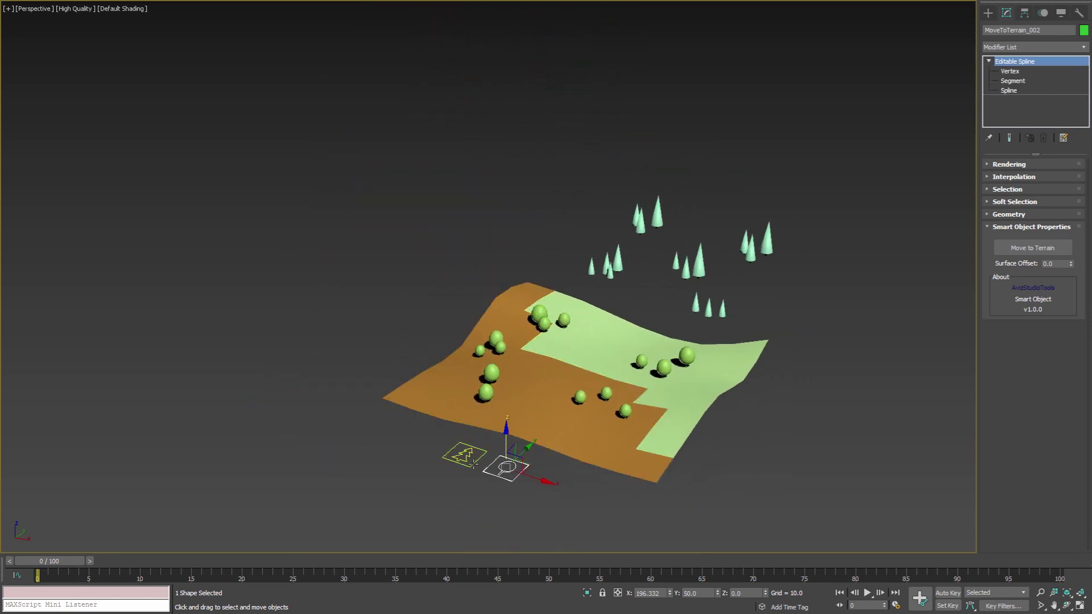
{"action": "double_click", "coordinate": [473, 464]}
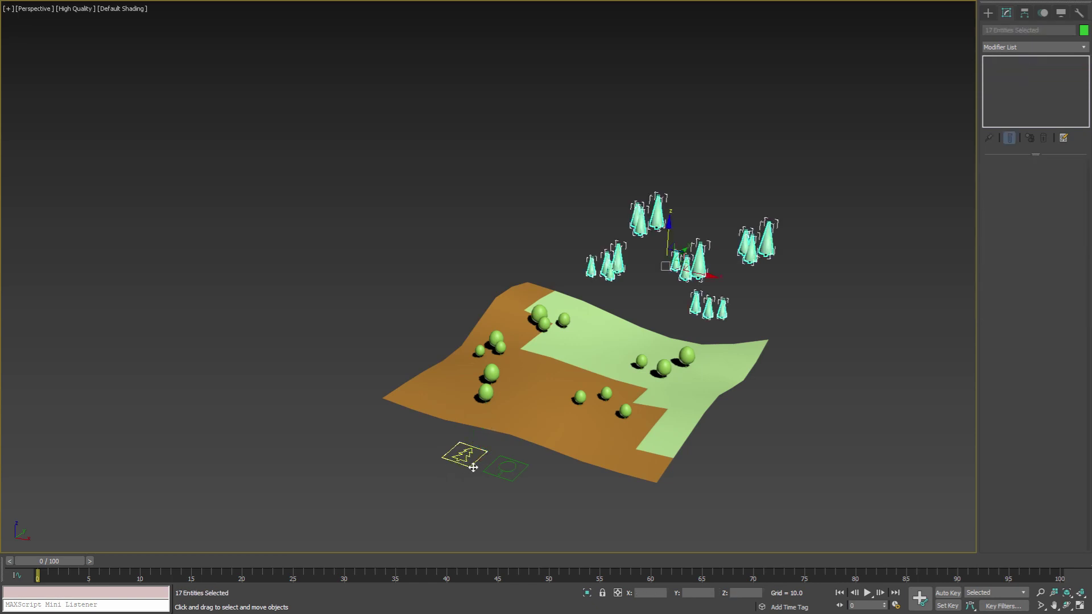
{"action": "left_click", "coordinate": [467, 465], "text": "alt"}
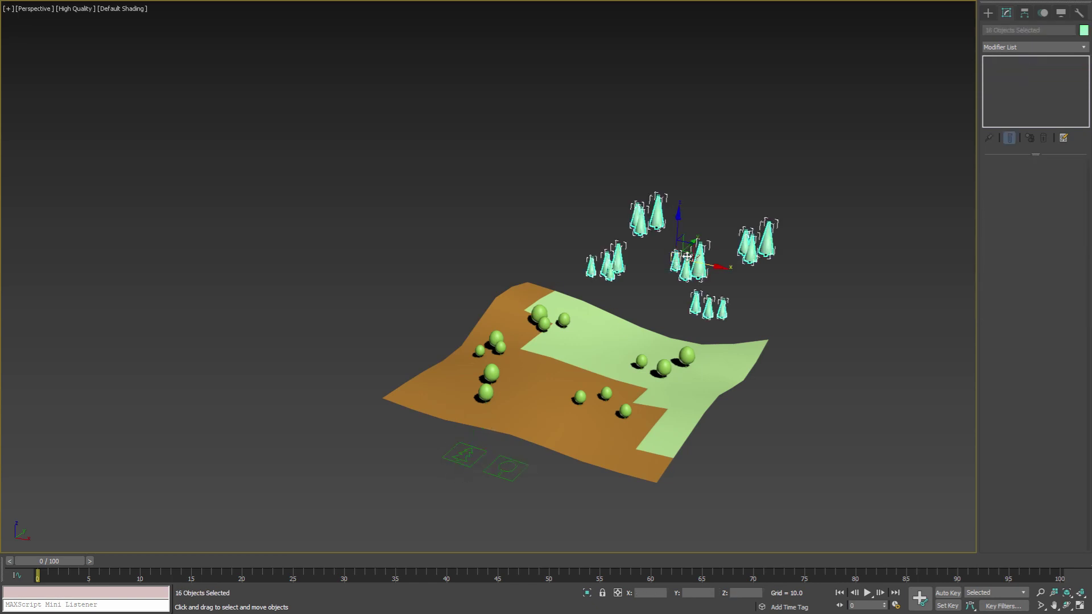
{"action": "middle_click_drag", "start_coordinate": [681, 265], "coordinate": [765, 339], "text": "alt"}
{"action": "left_click_drag", "start_coordinate": [765, 339], "coordinate": [506, 333]}
{"action": "middle_click_drag", "start_coordinate": [506, 332], "coordinate": [562, 340], "text": "alt"}
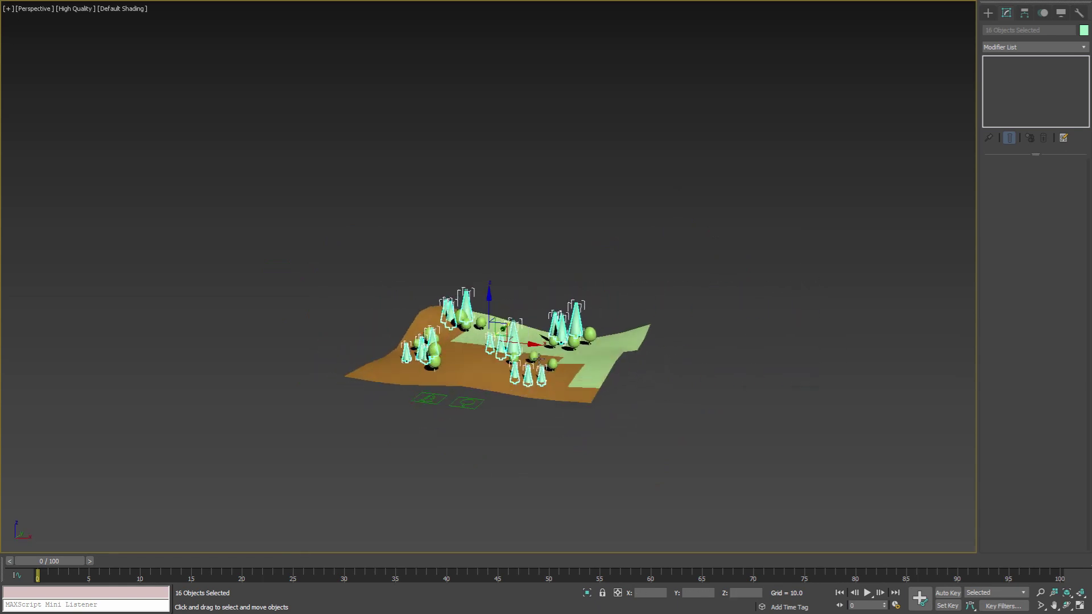
Step: Raise the selected conifers along Z so that they float above the terrain surface
{"action": "scroll", "coordinate": [562, 340], "scroll_direction": "up", "scroll_amount": 2}
{"action": "left_click_drag", "start_coordinate": [461, 316], "coordinate": [462, 277]}
{"action": "middle_click_drag", "start_coordinate": [462, 277], "coordinate": [497, 359], "text": "alt"}
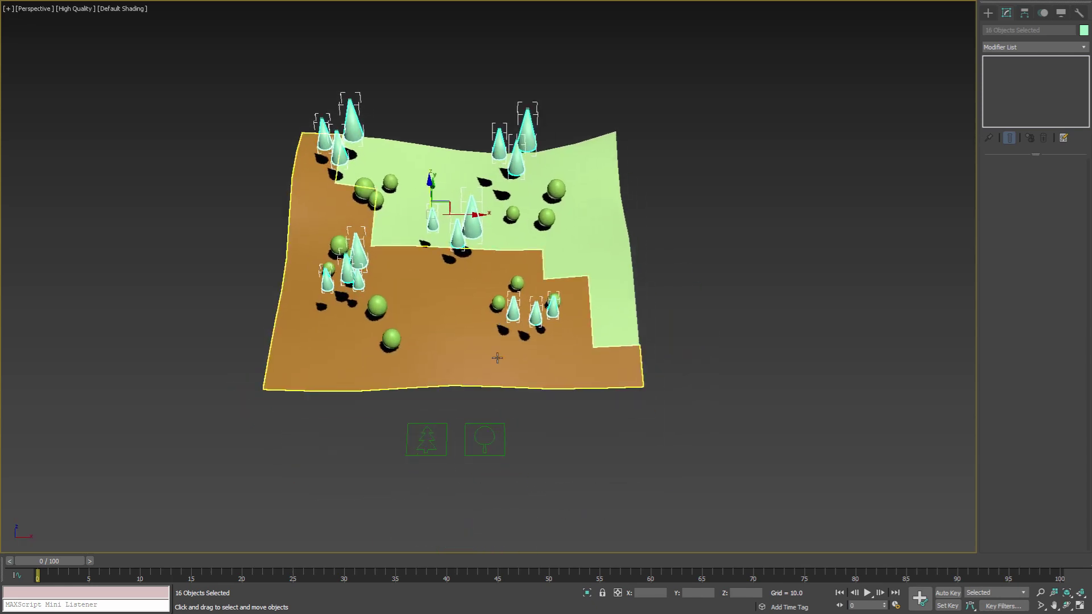
Step: Drop the conifers onto the terrain with the Move to Terrain function of their icon, MoveToTerrain_001
{"action": "left_click", "coordinate": [438, 436]}
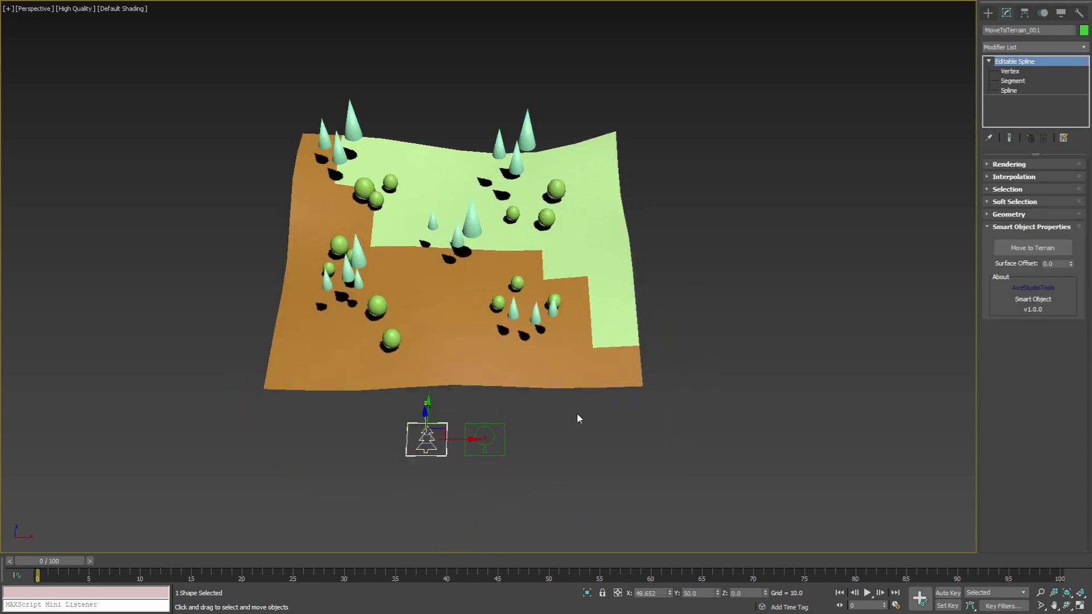
{"action": "left_click", "coordinate": [1029, 251]}
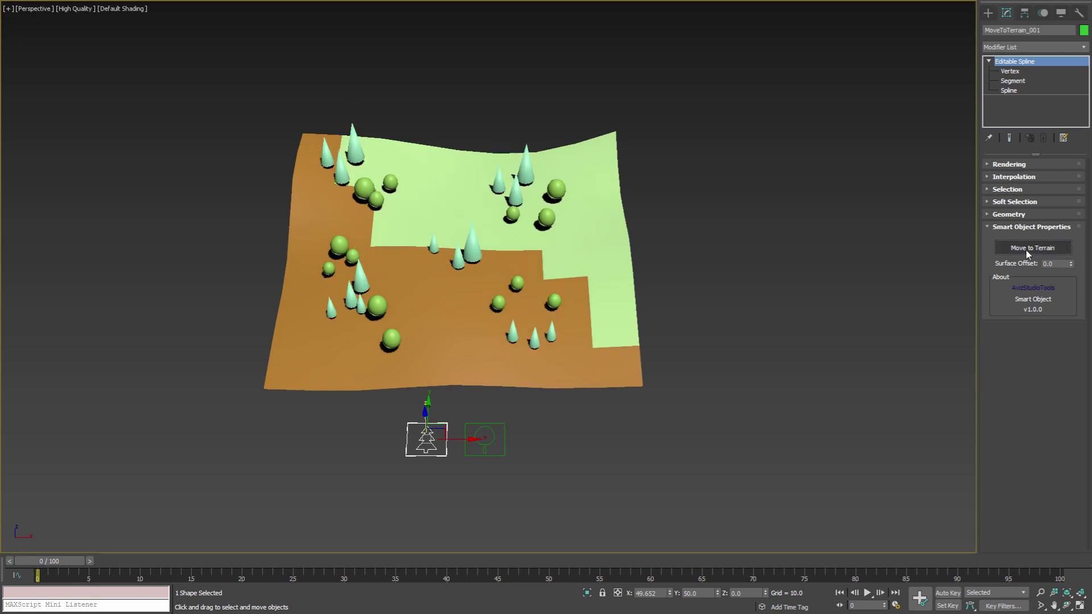
{"action": "middle_click_drag", "start_coordinate": [696, 298], "coordinate": [516, 180], "text": "alt"}
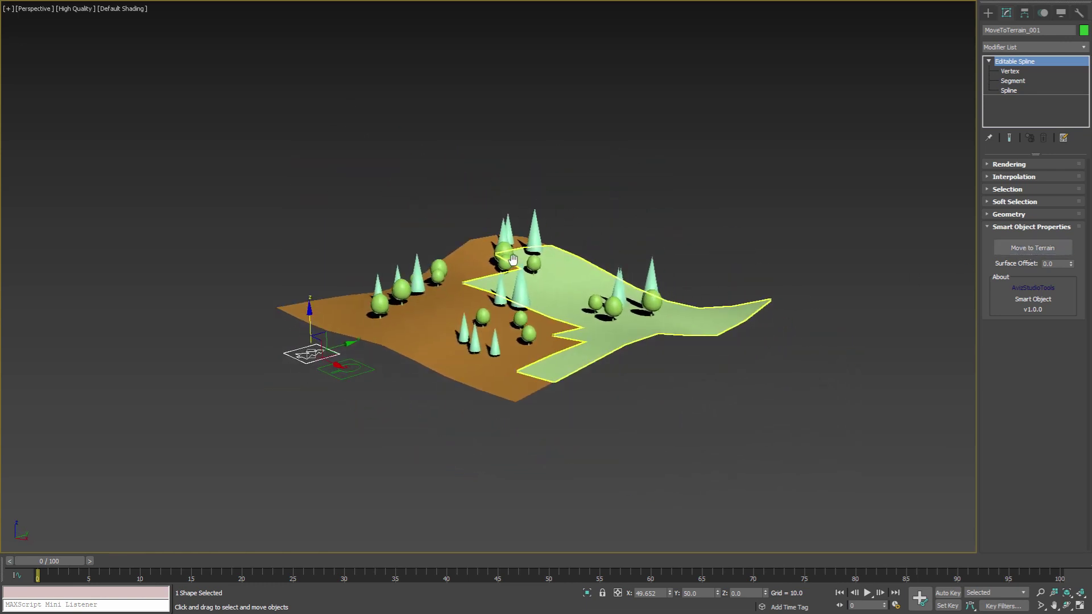
Step: Change the terrain plane's Noise modifier seed to 9 to reshape its surface
{"action": "mouse_move", "coordinate": [515, 258]}
{"action": "middle_mouse_down", "text": "alt"}
{"action": "mouse_move", "coordinate": [516, 277]}
{"action": "mouse_move", "coordinate": [514, 253]}
{"action": "middle_mouse_up", "text": "alt"}
{"action": "middle_click_drag", "start_coordinate": [399, 335], "coordinate": [531, 336], "text": "alt"}
{"action": "left_click", "coordinate": [530, 340]}
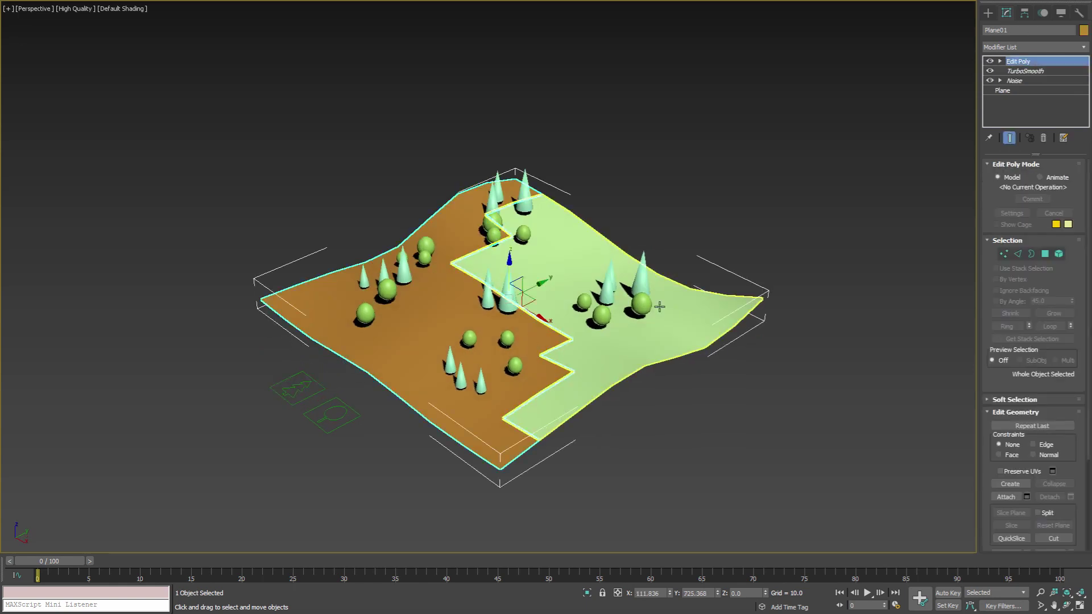
{"action": "left_click", "coordinate": [1027, 81]}
{"action": "left_click_drag", "start_coordinate": [1049, 186], "coordinate": [1009, 194]}
{"action": "type", "text": "5"}
{"action": "key", "text": "Return"}
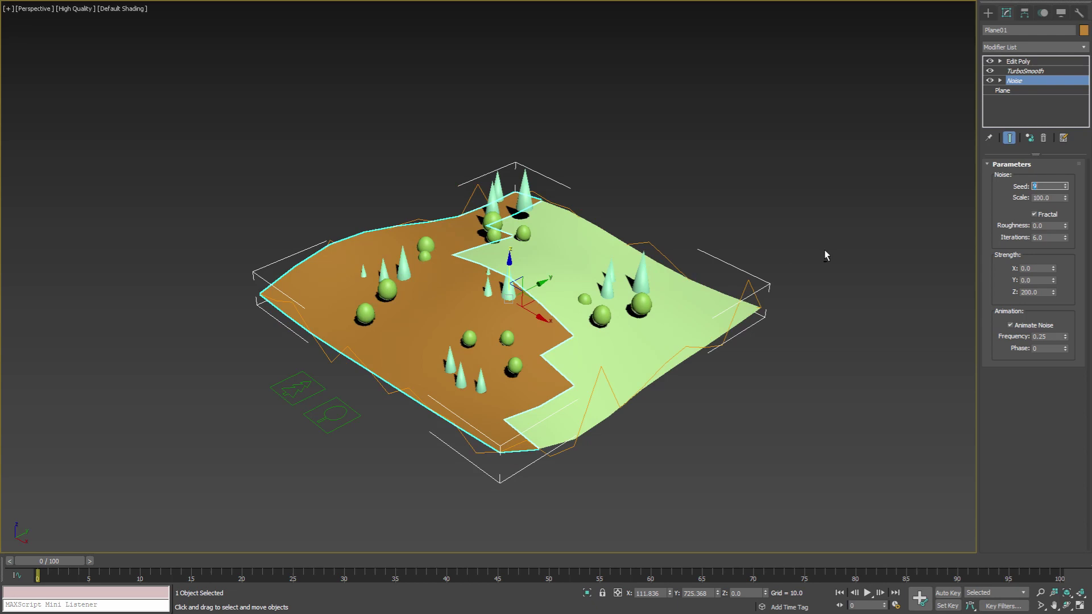
Step: Reapply Move to Terrain through the conifer icon and the round-tree icon to fit both tree groups to the reshaped terrain
{"action": "middle_click_drag", "start_coordinate": [711, 284], "coordinate": [752, 268], "text": "alt"}
{"action": "left_click", "coordinate": [716, 377]}
{"action": "middle_click_drag", "start_coordinate": [717, 381], "coordinate": [612, 393], "text": "alt"}
{"action": "left_click", "coordinate": [612, 393]}
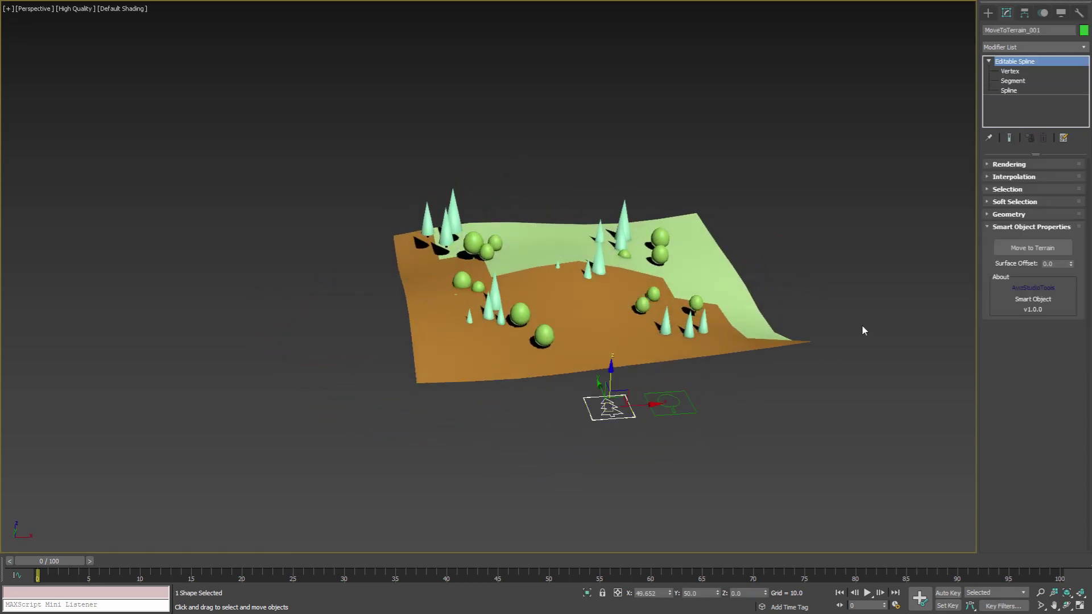
{"action": "left_click", "coordinate": [1026, 250]}
{"action": "left_click", "coordinate": [672, 404]}
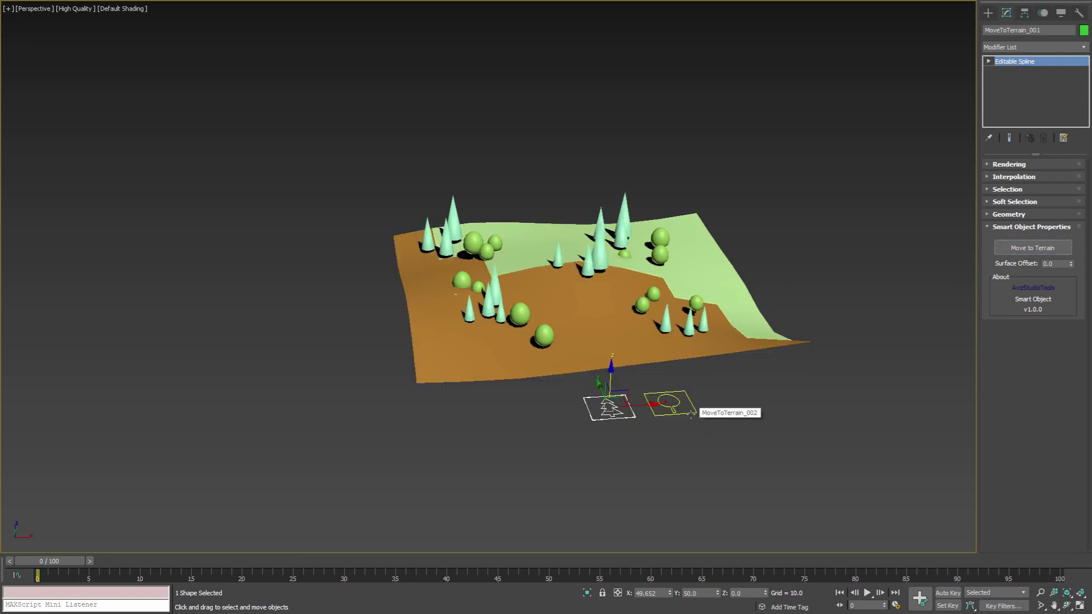
{"action": "left_click", "coordinate": [1018, 254]}
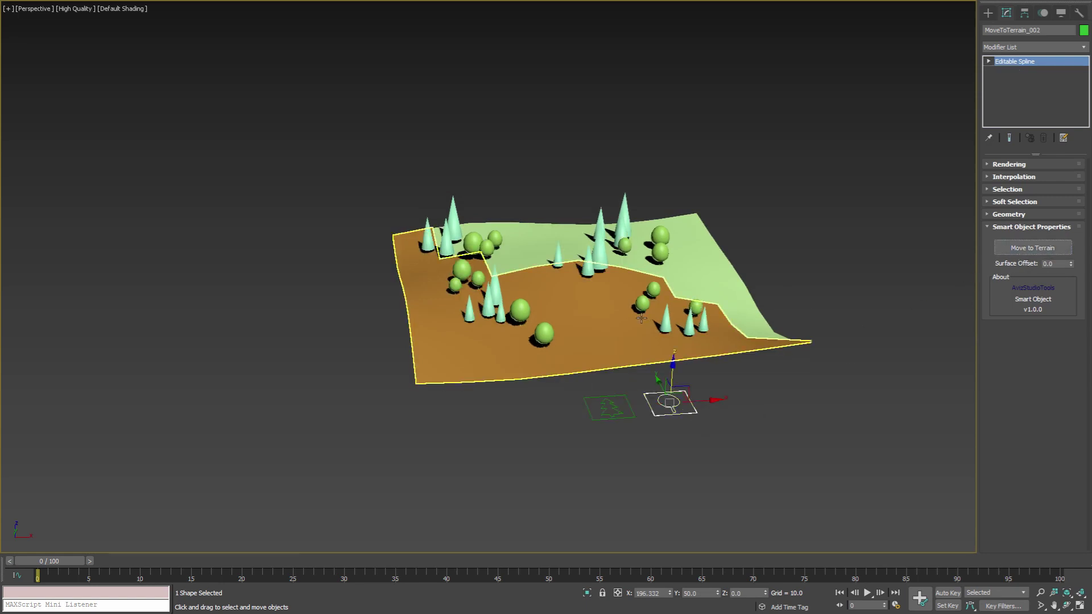
Step: Clone the round-tree icon MoveToTerrain_002 along X as a single copy beside the existing icons
{"action": "middle_click_drag", "start_coordinate": [641, 319], "coordinate": [552, 299], "text": "alt"}
{"action": "middle_click_drag", "start_coordinate": [795, 341], "coordinate": [487, 411]}
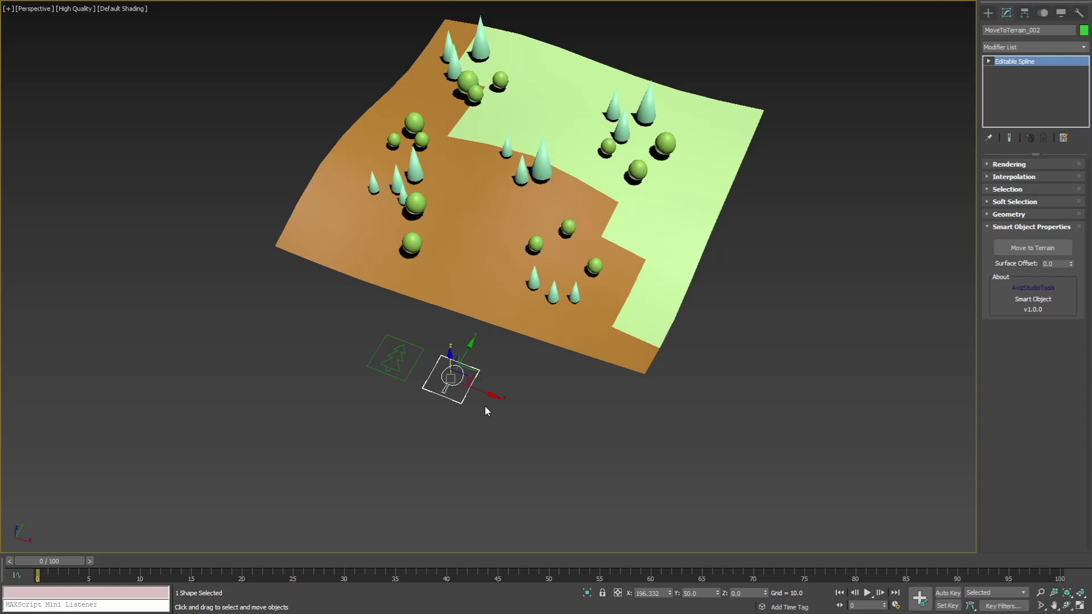
{"action": "left_click_drag", "start_coordinate": [481, 391], "coordinate": [534, 415], "text": "shift"}
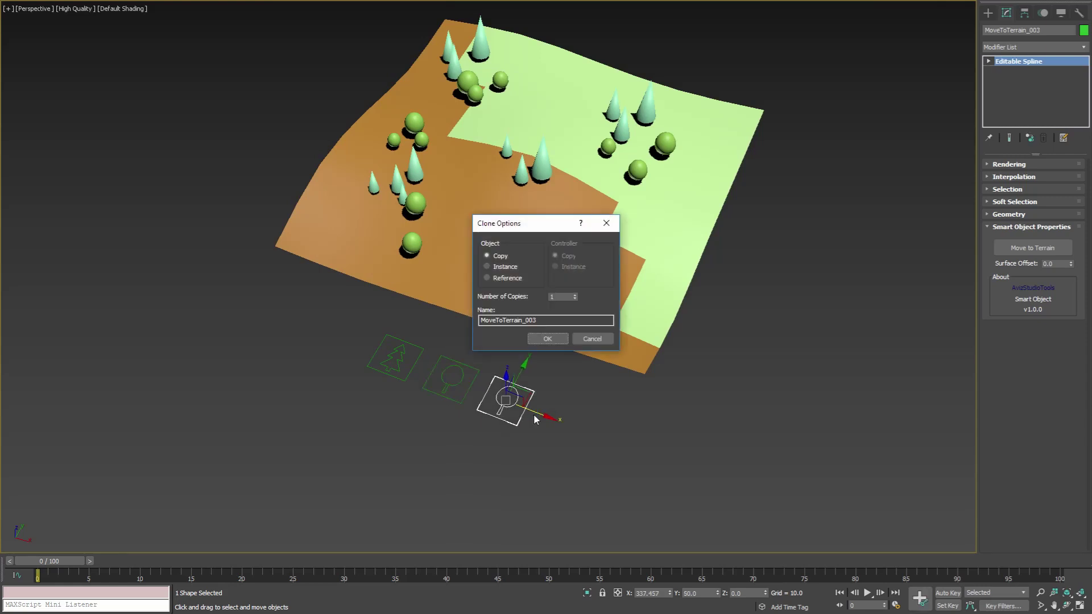
{"action": "left_click", "coordinate": [547, 339]}
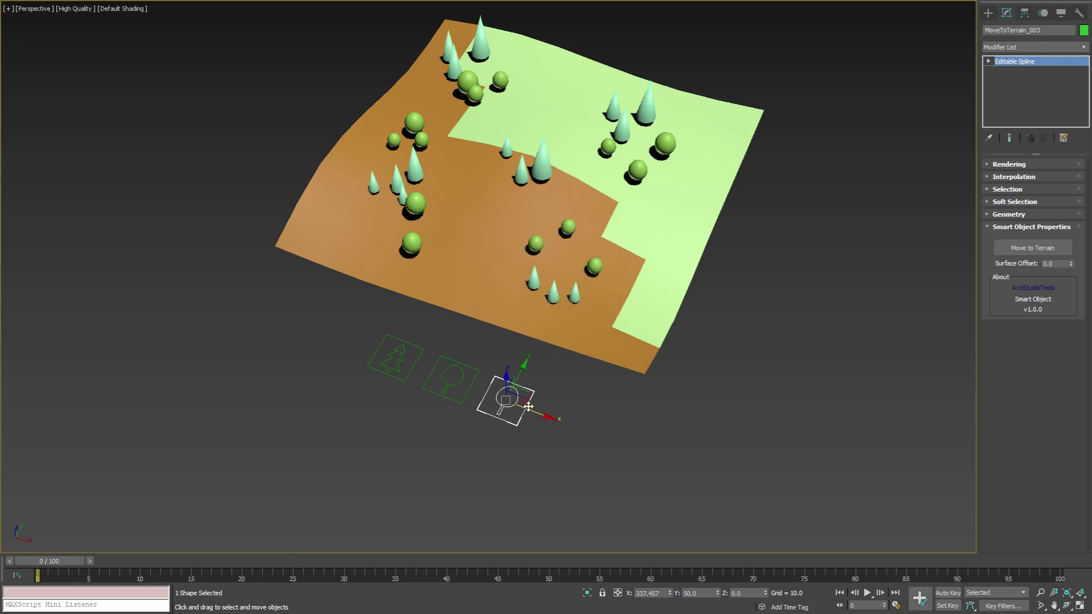
Step: Shorten the trunk of the tree outline inside the copied icon by editing its lower vertices
{"action": "scroll", "coordinate": [529, 393], "scroll_direction": "up", "scroll_amount": 5}
{"action": "scroll", "coordinate": [529, 404], "scroll_direction": "up", "scroll_amount": 3}
{"action": "scroll", "coordinate": [531, 432], "scroll_direction": "down", "scroll_amount": 1}
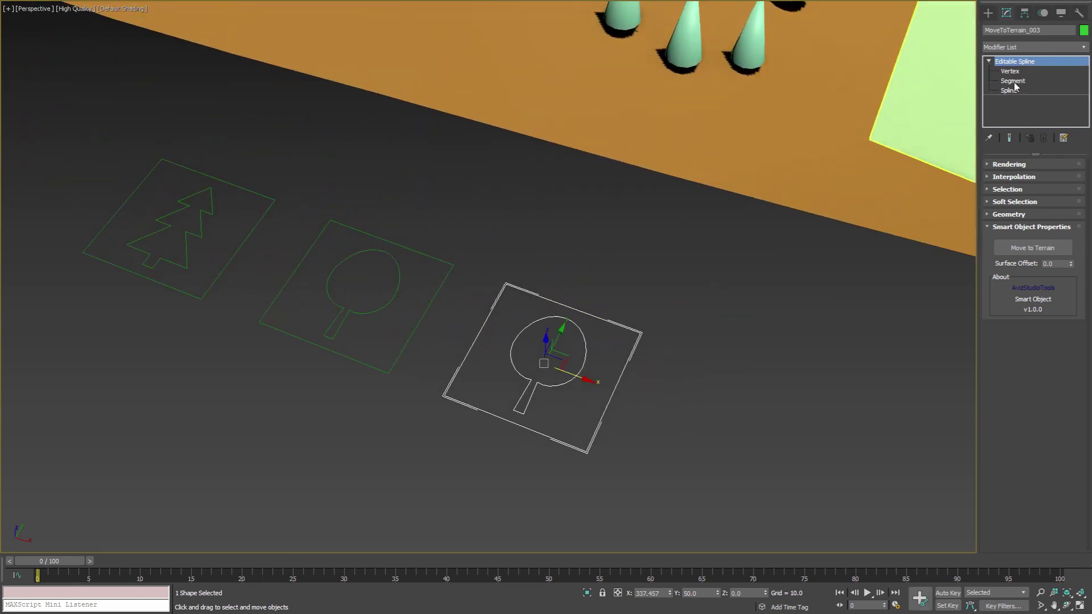
{"action": "left_click", "coordinate": [1010, 91]}
{"action": "scroll", "coordinate": [570, 407], "scroll_direction": "up", "scroll_amount": 4}
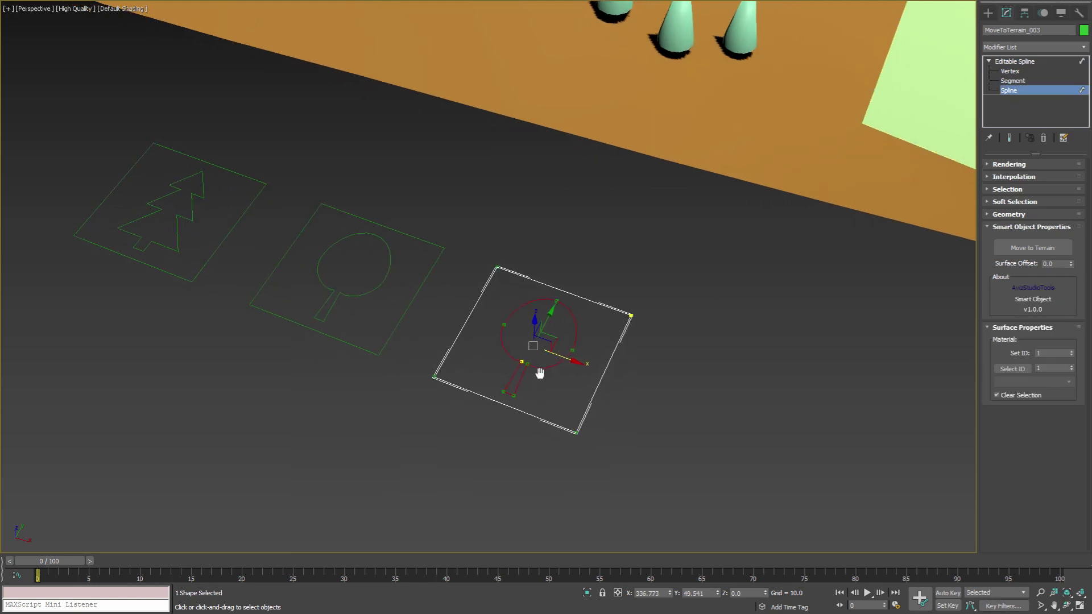
{"action": "key", "text": "1"}
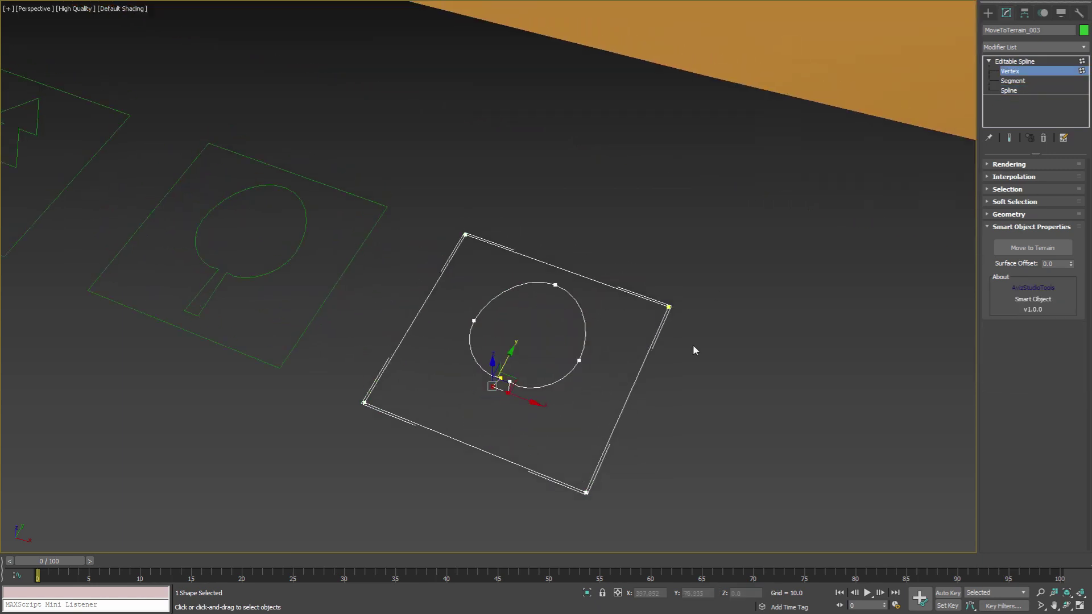
Step: Scale down the icon's tree outline and copy it at smaller sizes to form three overlapping shrub shapes within the frame
{"action": "key", "text": "3"}
{"action": "key", "text": "r"}
{"action": "mouse_move", "coordinate": [512, 358]}
{"action": "left_mouse_down"}
{"action": "mouse_move", "coordinate": [492, 394]}
{"action": "mouse_move", "coordinate": [507, 368]}
{"action": "mouse_move", "coordinate": [558, 398]}
{"action": "mouse_move", "coordinate": [547, 432]}
{"action": "left_mouse_up"}
{"action": "key", "text": "w"}
{"action": "key", "text": "r"}
{"action": "key", "text": "w"}
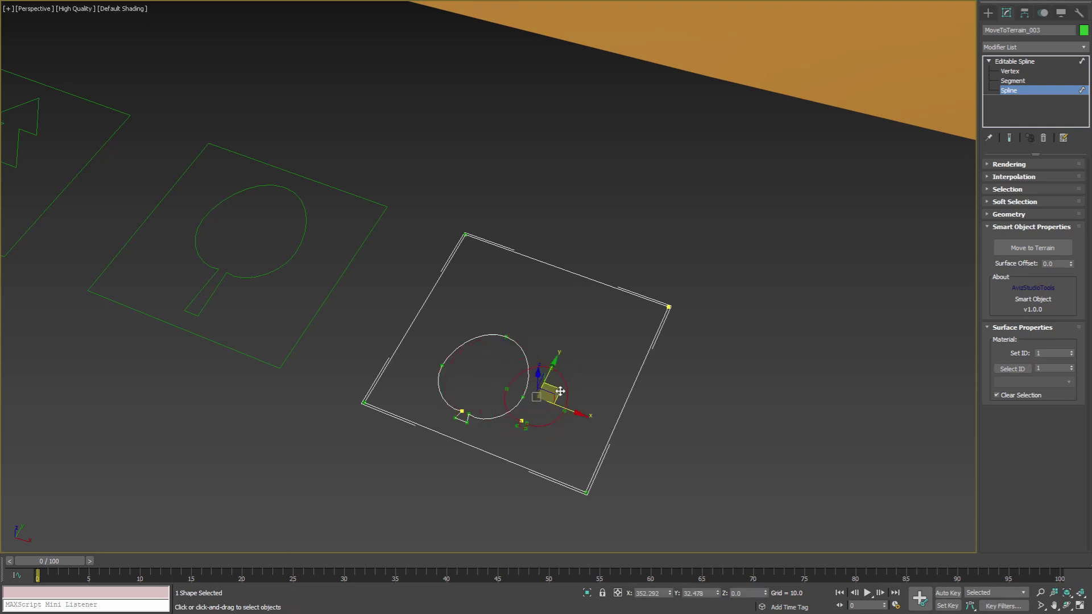
{"action": "mouse_move", "coordinate": [558, 391]}
{"action": "left_mouse_down"}
{"action": "mouse_move", "coordinate": [545, 404]}
{"action": "mouse_move", "coordinate": [534, 374]}
{"action": "left_mouse_up"}
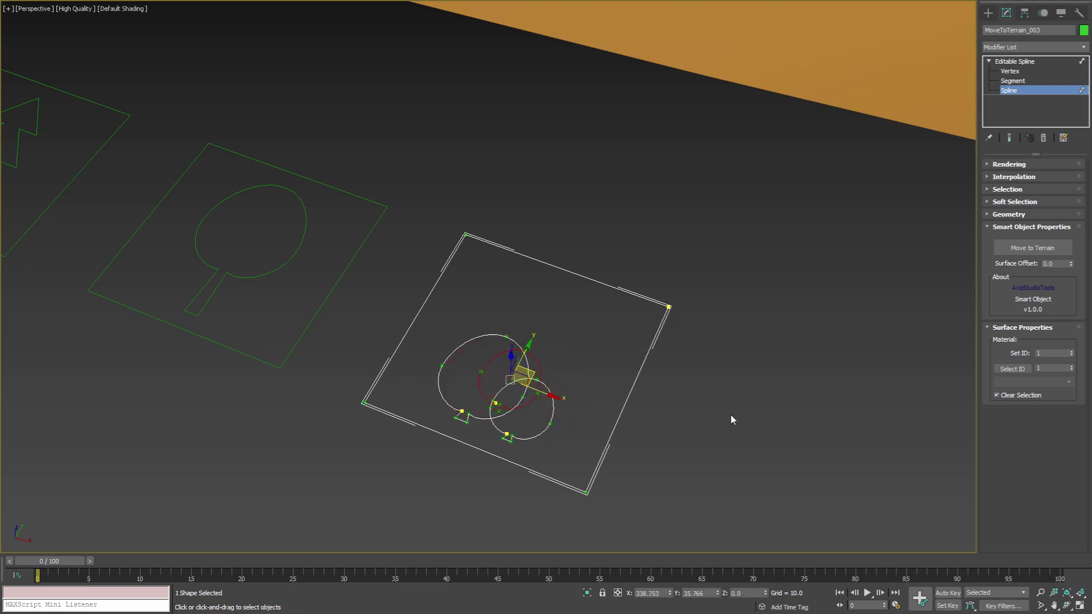
{"action": "key", "text": "ctrl+a"}
{"action": "left_click", "coordinate": [690, 390]}
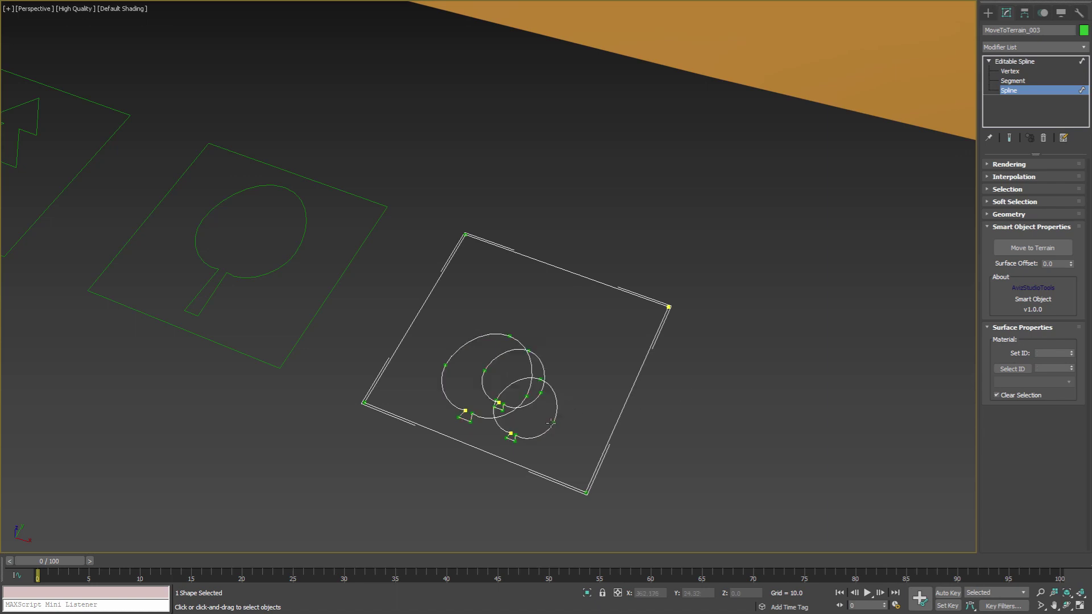
Step: Merge the three overlapping outlines into one shrub silhouette with a Boolean union and finish editing the icon's splines
{"action": "left_click", "coordinate": [548, 431]}
{"action": "left_click", "coordinate": [1010, 215]}
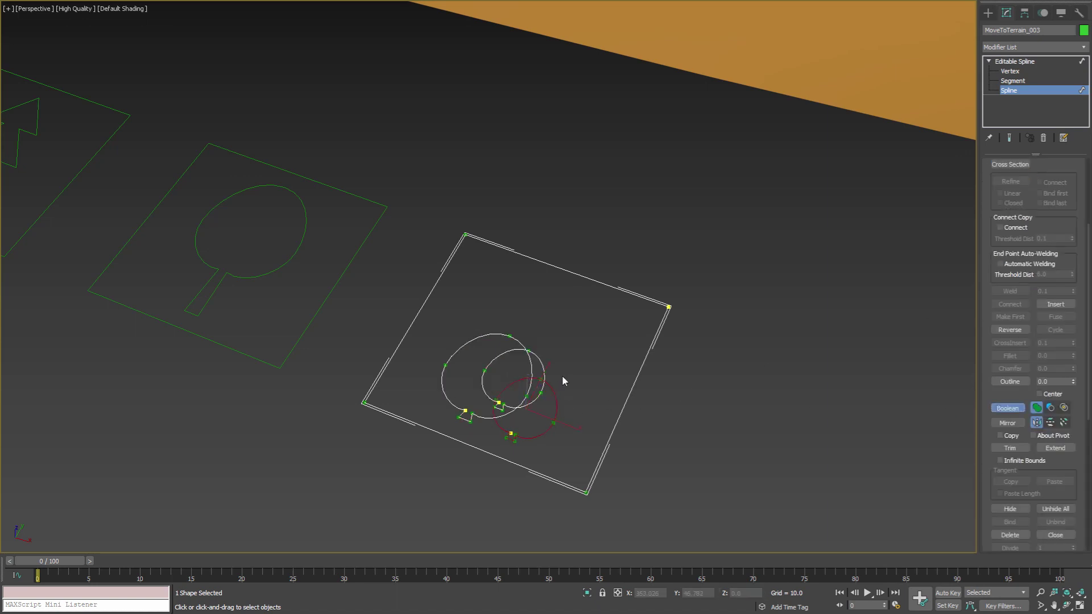
{"action": "left_click", "coordinate": [1015, 61]}
{"action": "left_click", "coordinate": [588, 323]}
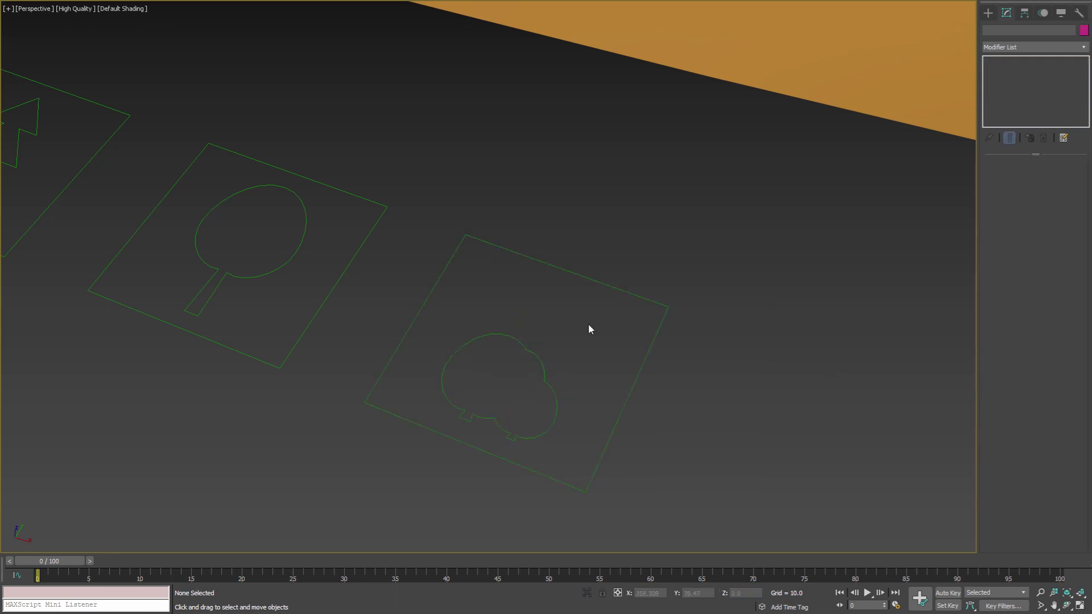
{"action": "scroll", "coordinate": [569, 381], "scroll_direction": "down", "scroll_amount": 6}
{"action": "left_click", "coordinate": [542, 379]}
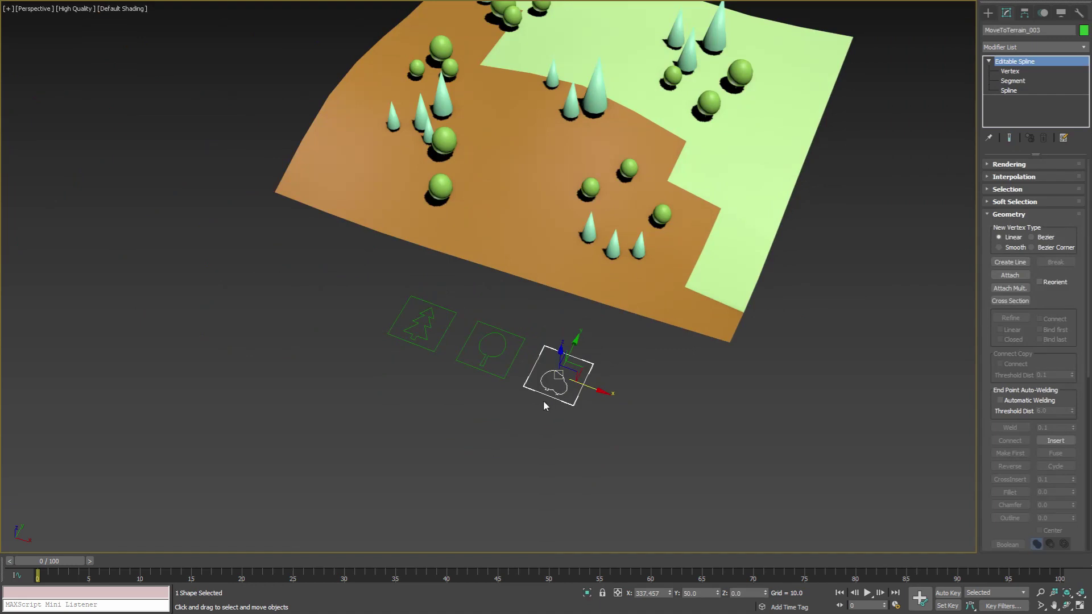
Step: Unhide the shrubs and select the whole group beside the terrain
{"action": "scroll", "coordinate": [528, 388], "scroll_direction": "up", "scroll_amount": 3}
{"action": "middle_click_drag", "start_coordinate": [543, 401], "coordinate": [597, 382]}
{"action": "scroll", "coordinate": [521, 429], "scroll_direction": "down", "scroll_amount": 3}
{"action": "scroll", "coordinate": [514, 430], "scroll_direction": "down", "scroll_amount": 2}
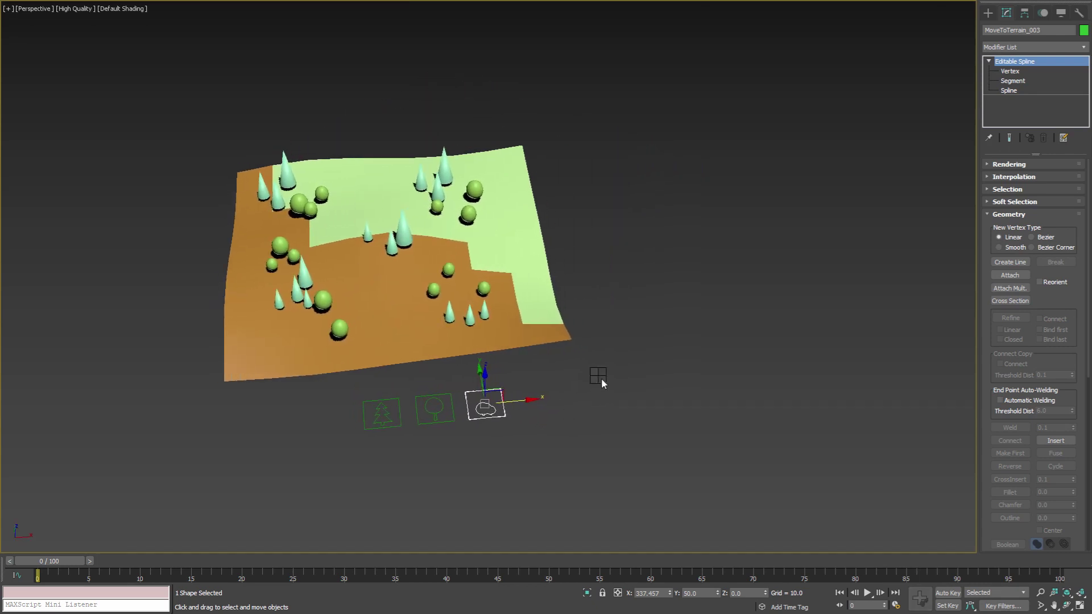
{"action": "right_click", "coordinate": [598, 376]}
{"action": "left_click", "coordinate": [630, 320]}
{"action": "middle_click_drag", "start_coordinate": [632, 324], "coordinate": [515, 332], "text": "alt"}
{"action": "left_click_drag", "start_coordinate": [573, 214], "coordinate": [899, 454]}
{"action": "middle_click_drag", "start_coordinate": [812, 439], "coordinate": [812, 476], "text": "alt"}
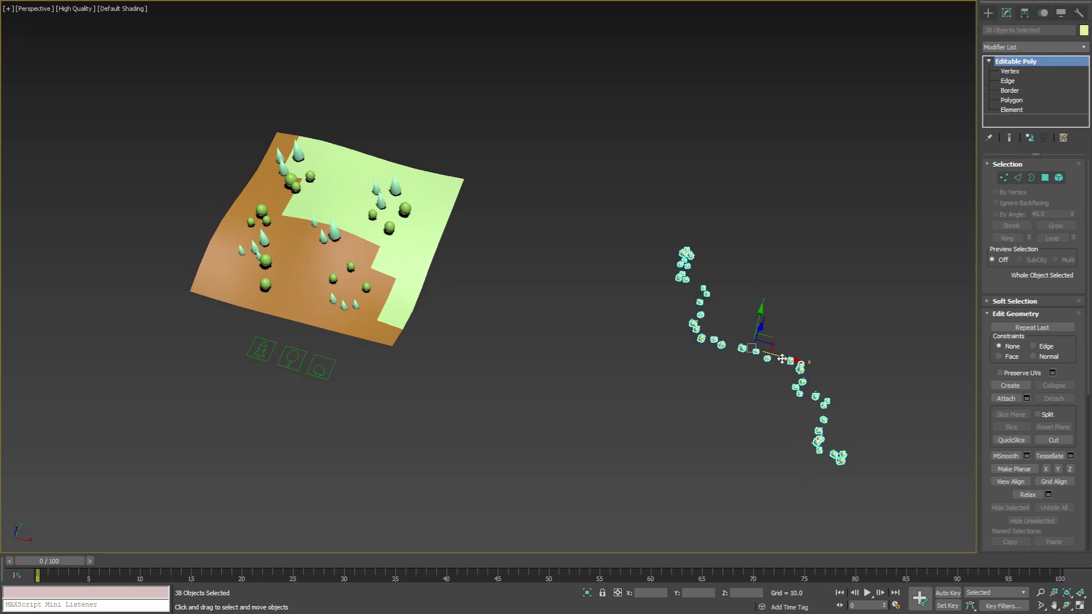
Step: Position the selected shrubs above the terrain, following the border between its brown and green areas
{"action": "left_click_drag", "start_coordinate": [782, 359], "coordinate": [363, 227]}
{"action": "middle_click_drag", "start_coordinate": [455, 318], "coordinate": [408, 245], "text": "alt"}
{"action": "scroll", "coordinate": [393, 296], "scroll_direction": "up", "scroll_amount": 3}
{"action": "left_click_drag", "start_coordinate": [408, 244], "coordinate": [410, 201]}
{"action": "middle_click_drag", "start_coordinate": [410, 202], "coordinate": [495, 335], "text": "alt"}
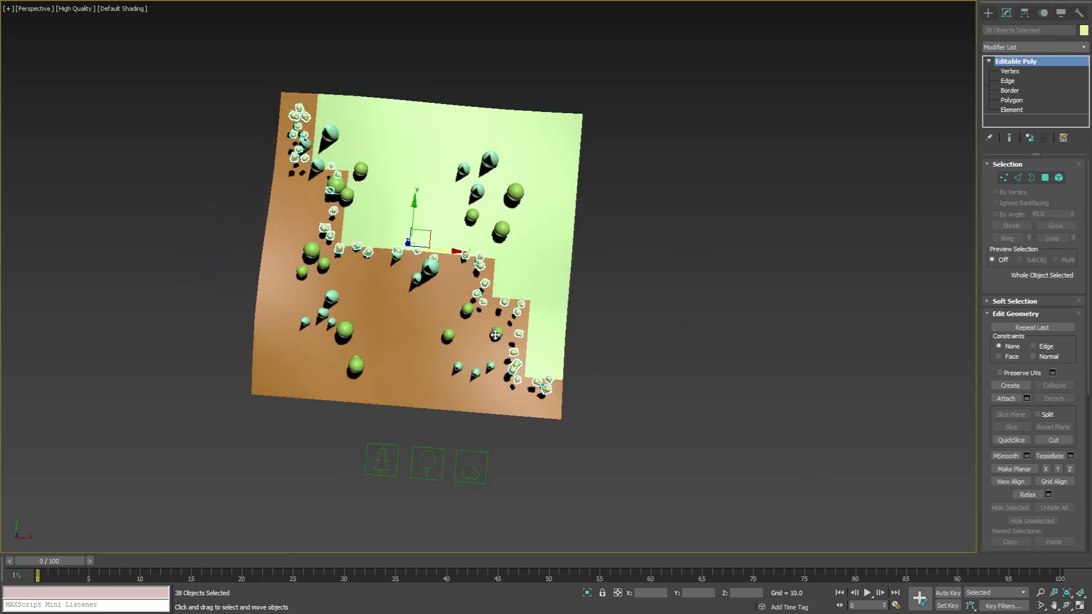
{"action": "left_click_drag", "start_coordinate": [431, 239], "coordinate": [440, 234]}
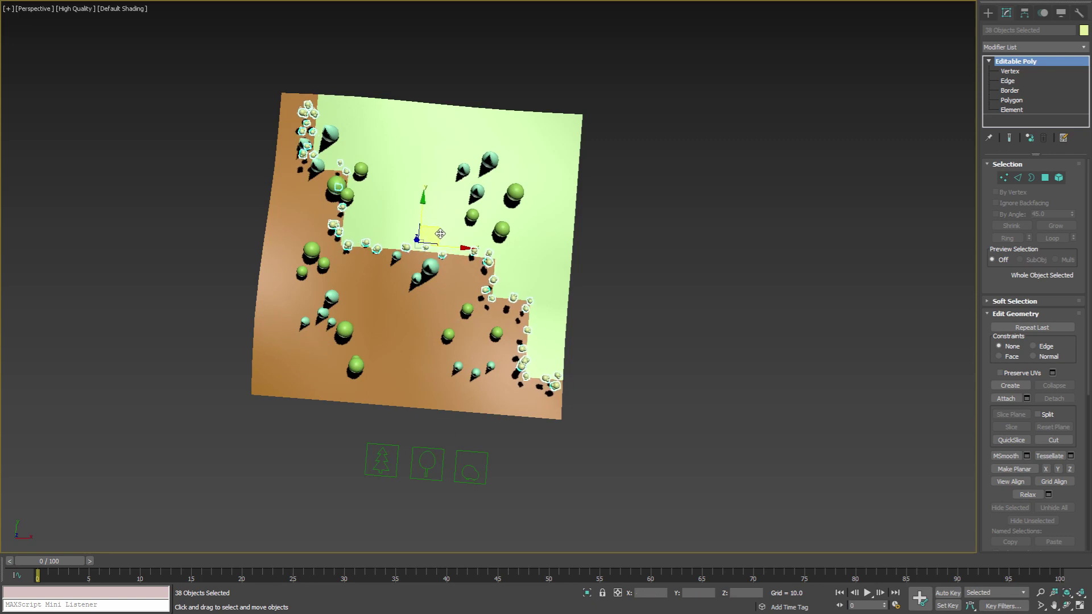
{"action": "middle_click_drag", "start_coordinate": [440, 234], "coordinate": [80, 8], "text": "alt"}
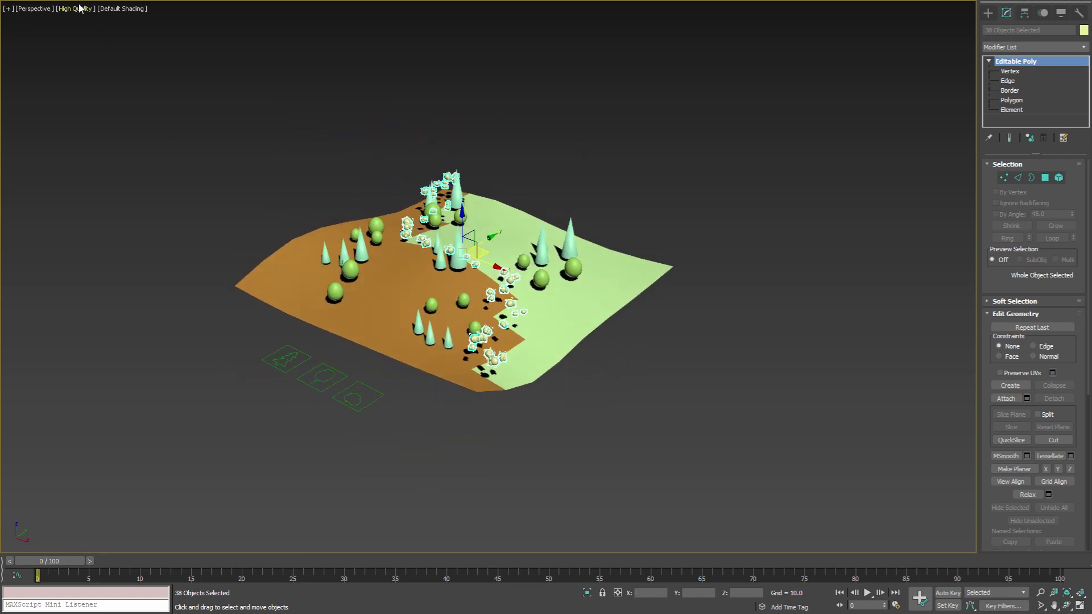
Step: Link the selected shrubs to the shrub icon and drop them onto the surface with its Move to Terrain function
{"action": "left_click", "coordinate": [55, 1]}
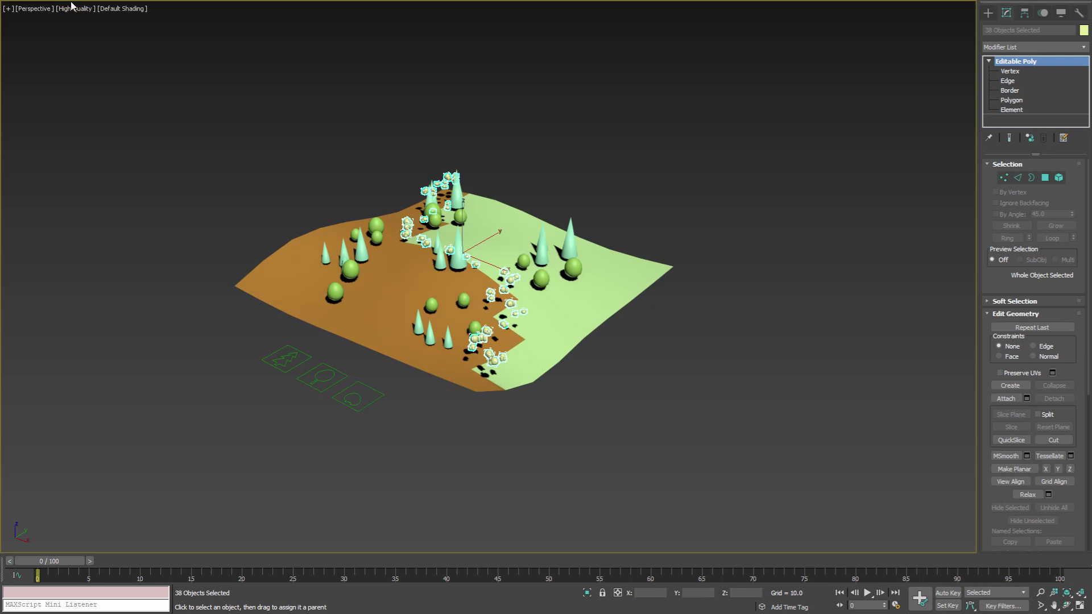
{"action": "left_click_drag", "start_coordinate": [496, 365], "coordinate": [386, 401]}
{"action": "left_click", "coordinate": [385, 400]}
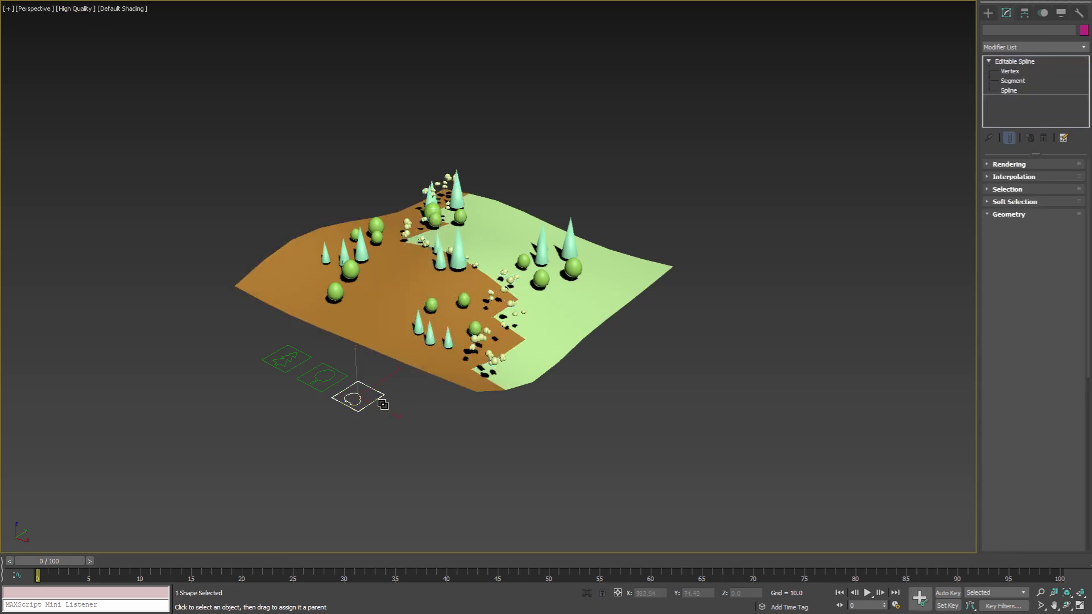
{"action": "left_click", "coordinate": [1012, 215]}
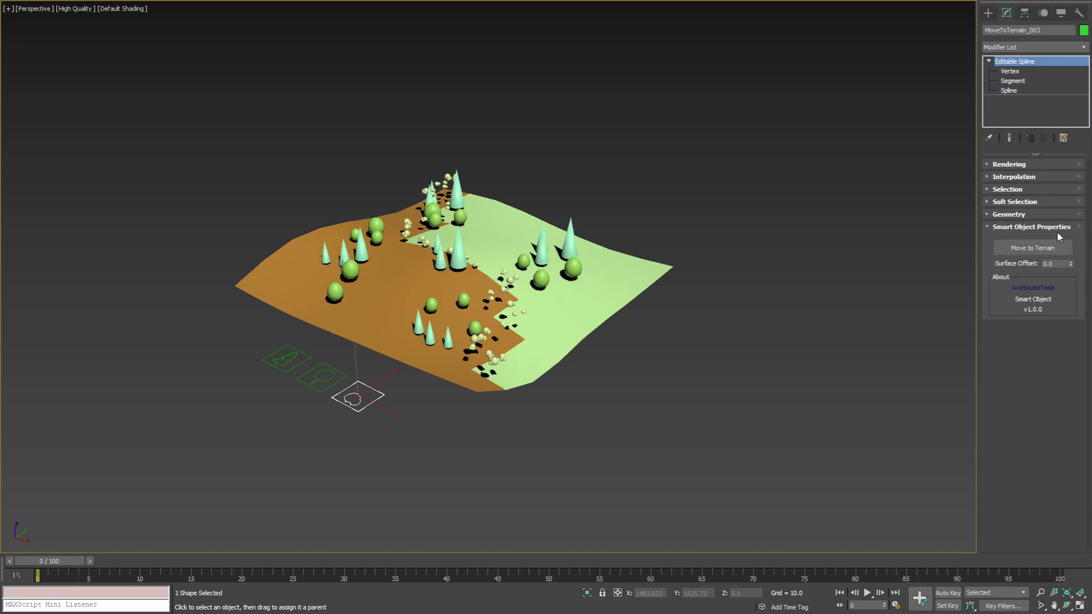
{"action": "left_click", "coordinate": [1026, 250]}
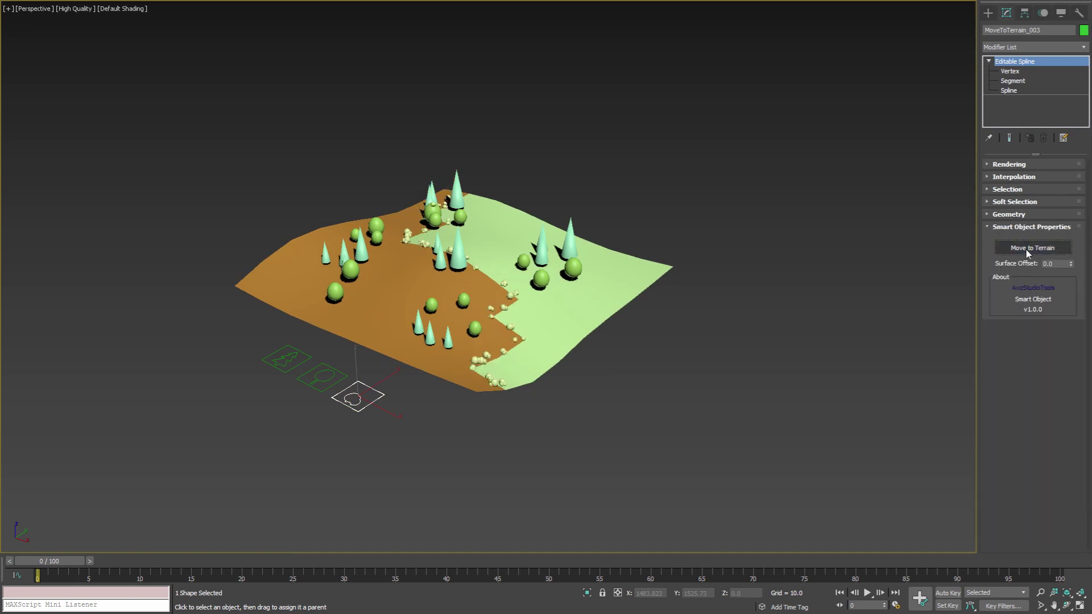
Step: Set the shrub icon's surface offset to -4.6 and reapply Move to Terrain to sink the shrubs into the ground
{"action": "middle_click_drag", "start_coordinate": [647, 305], "coordinate": [578, 328], "text": "alt"}
{"action": "scroll", "coordinate": [641, 347], "scroll_direction": "up", "scroll_amount": 1}
{"action": "mouse_move", "coordinate": [577, 328]}
{"action": "middle_mouse_down"}
{"action": "mouse_move", "coordinate": [518, 303]}
{"action": "mouse_move", "coordinate": [572, 288]}
{"action": "mouse_move", "coordinate": [654, 307]}
{"action": "mouse_move", "coordinate": [707, 279]}
{"action": "middle_mouse_up"}
{"action": "scroll", "coordinate": [517, 302], "scroll_direction": "up", "scroll_amount": 5}
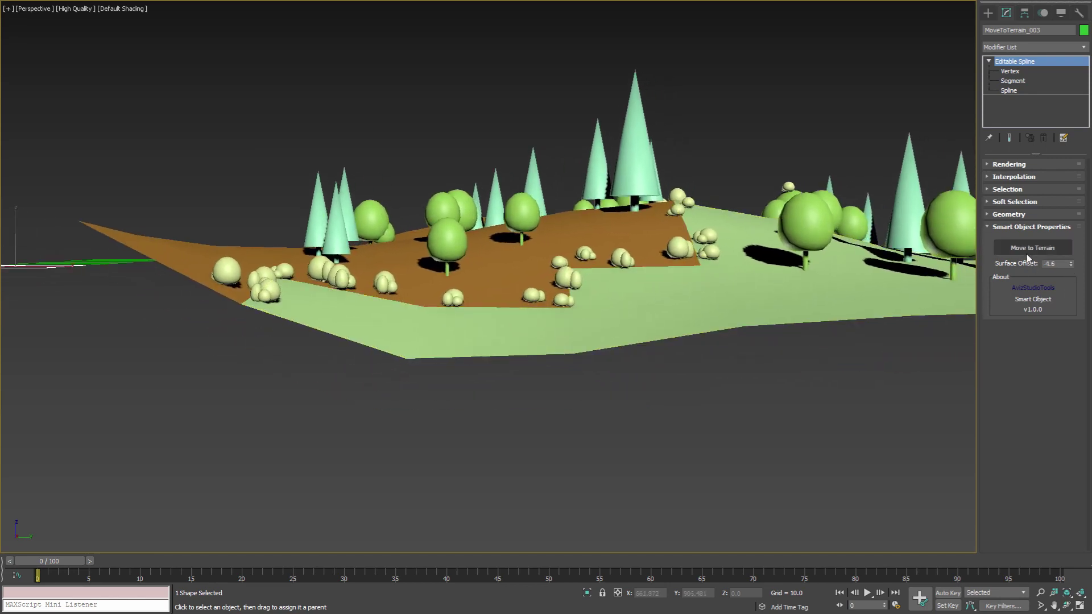
{"action": "left_click", "coordinate": [1027, 251]}
Step: Examine from several angles how the shrubs sit along the terrain's colour border, and clear the selection
{"action": "middle_click_drag", "start_coordinate": [757, 250], "coordinate": [549, 274], "text": "alt"}
{"action": "middle_click_drag", "start_coordinate": [550, 273], "coordinate": [591, 296]}
{"action": "middle_click_drag", "start_coordinate": [592, 296], "coordinate": [527, 310], "text": "alt"}
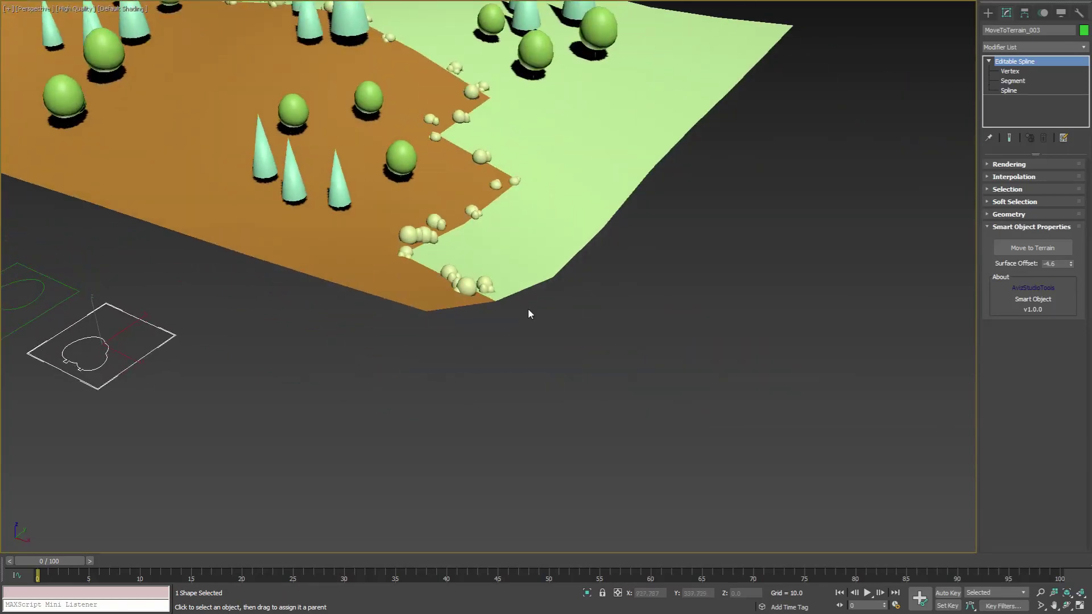
{"action": "middle_click_drag", "start_coordinate": [356, 239], "coordinate": [586, 294]}
{"action": "scroll", "coordinate": [527, 324], "scroll_direction": "down", "scroll_amount": 3}
{"action": "scroll", "coordinate": [629, 319], "scroll_direction": "up", "scroll_amount": 3}
{"action": "scroll", "coordinate": [621, 281], "scroll_direction": "down", "scroll_amount": 3}
{"action": "scroll", "coordinate": [560, 307], "scroll_direction": "up", "scroll_amount": 3}
{"action": "scroll", "coordinate": [589, 318], "scroll_direction": "down", "scroll_amount": 3}
{"action": "left_click", "coordinate": [711, 252]}
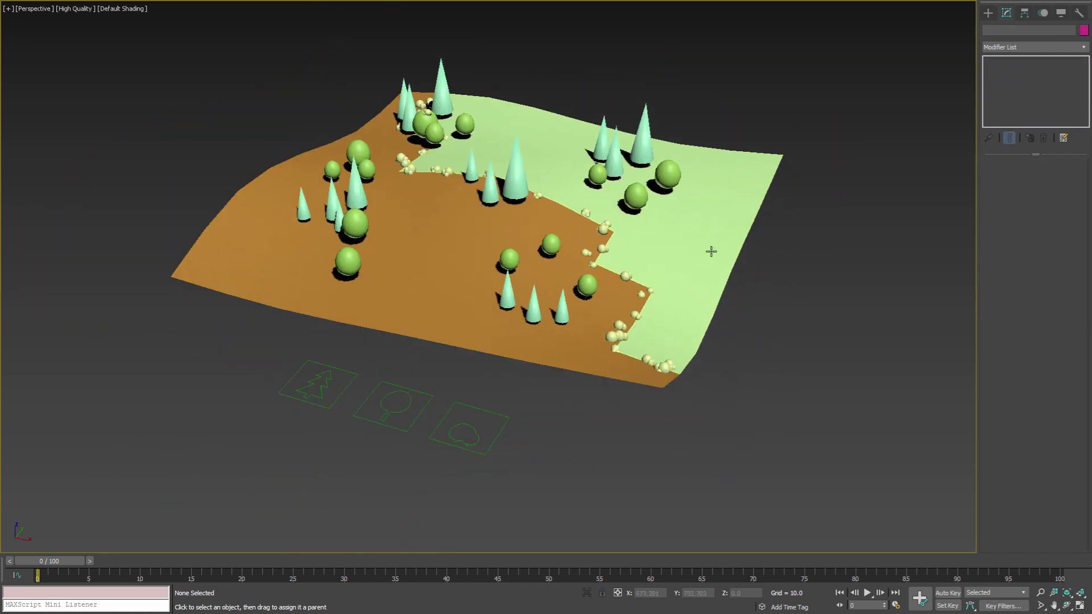
Step: Copy the large conifer on the green slope twice, spacing the copies out toward the terrain's outer edge
{"action": "left_click", "coordinate": [646, 163]}
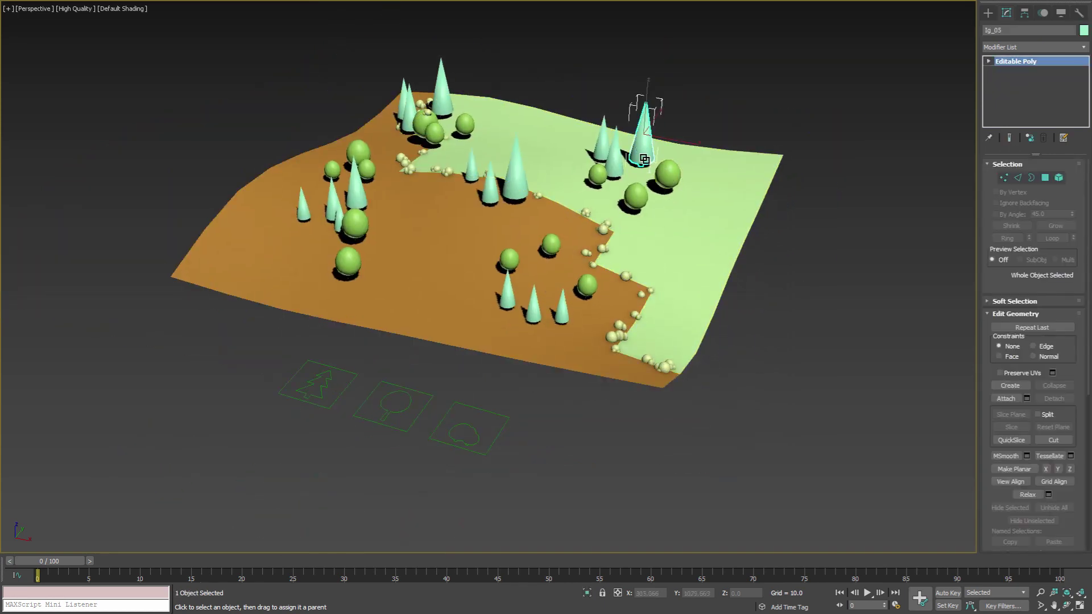
{"action": "mouse_move", "coordinate": [694, 178]}
{"action": "left_mouse_down", "text": "shift"}
{"action": "mouse_move", "coordinate": [853, 205]}
{"action": "mouse_move", "coordinate": [775, 191]}
{"action": "left_mouse_up", "text": "shift"}
{"action": "left_click", "coordinate": [548, 339]}
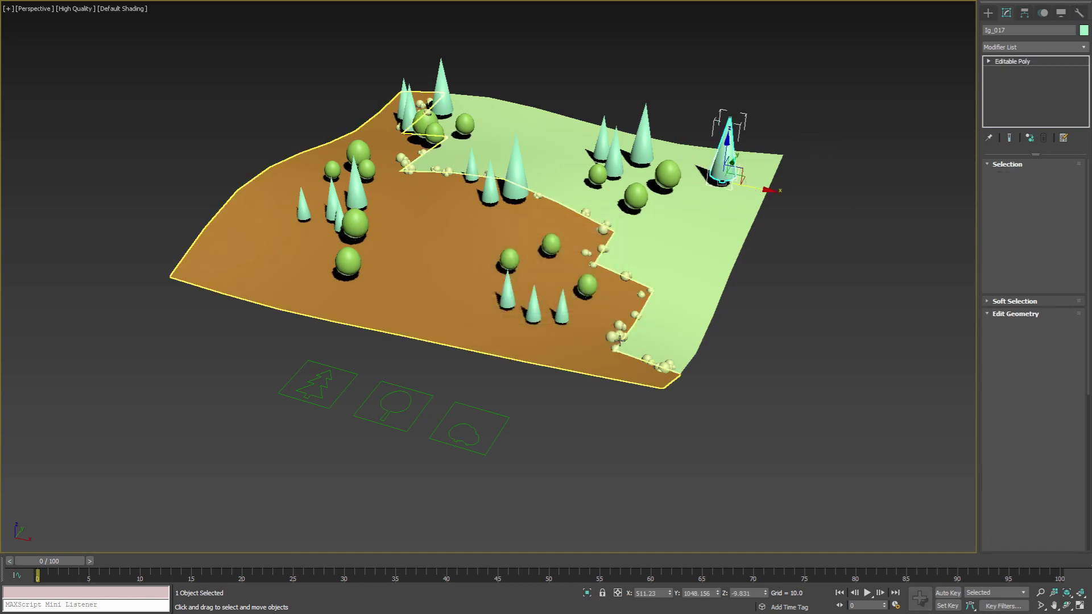
{"action": "middle_click_drag", "start_coordinate": [546, 335], "coordinate": [495, 364], "text": "alt"}
{"action": "left_click", "coordinate": [669, 111]}
{"action": "left_click_drag", "start_coordinate": [690, 168], "coordinate": [691, 257], "text": "shift"}
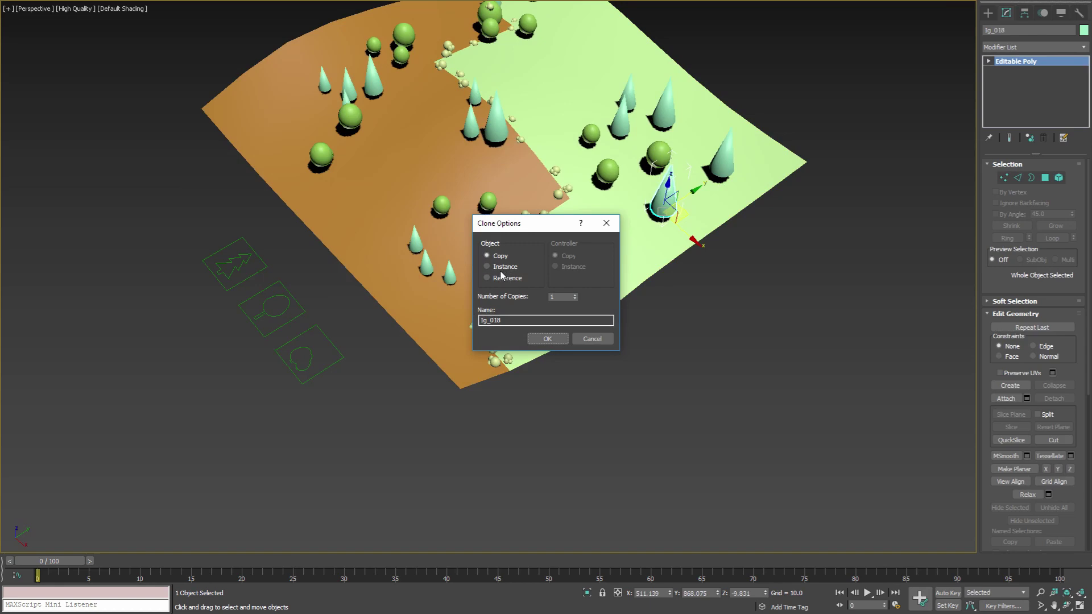
{"action": "left_click", "coordinate": [548, 338]}
Step: Reapply Move to Terrain through the conifer icon MoveToTerrain_001 to settle the copied conifers onto the slope
{"action": "mouse_move", "coordinate": [562, 323]}
{"action": "middle_mouse_down", "text": "alt"}
{"action": "mouse_move", "coordinate": [597, 275]}
{"action": "mouse_move", "coordinate": [629, 251]}
{"action": "mouse_move", "coordinate": [622, 258]}
{"action": "mouse_move", "coordinate": [643, 256]}
{"action": "middle_mouse_up", "text": "alt"}
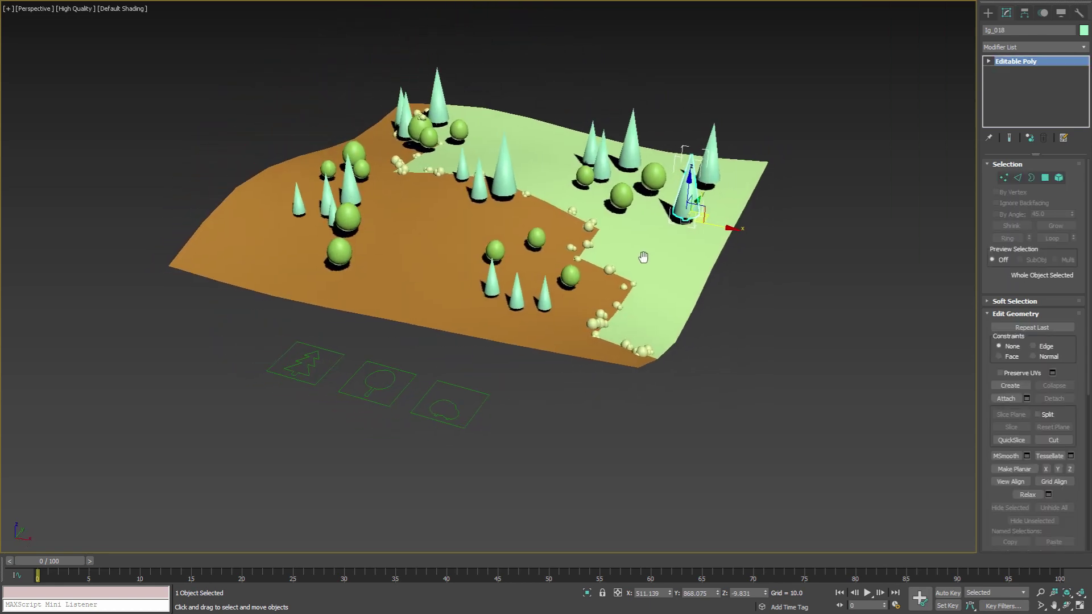
{"action": "left_click", "coordinate": [307, 367]}
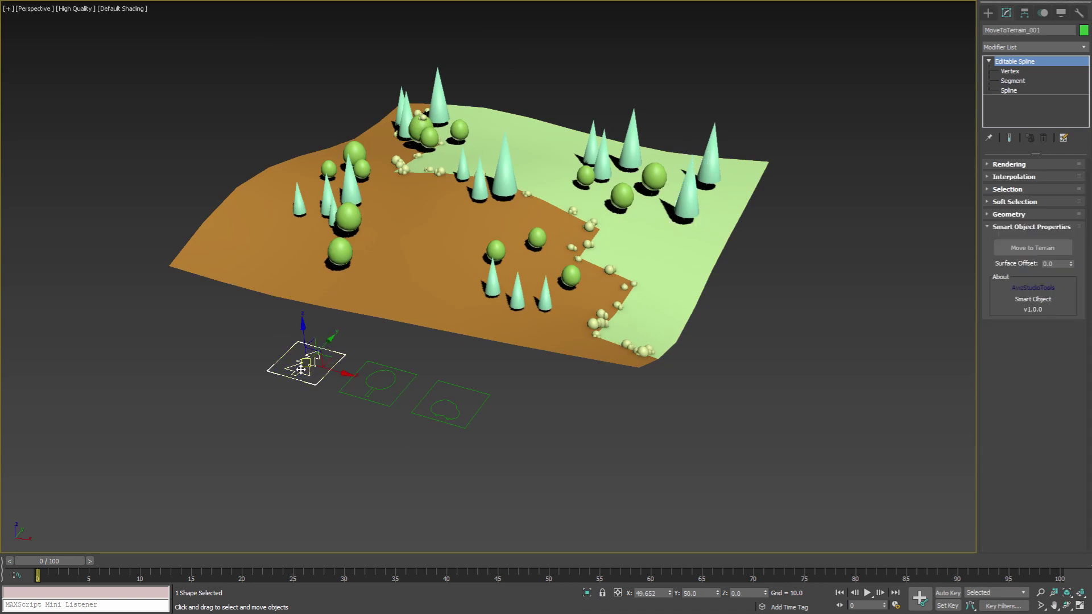
{"action": "middle_click_drag", "start_coordinate": [660, 296], "coordinate": [648, 261], "text": "alt"}
{"action": "left_click", "coordinate": [1024, 249]}
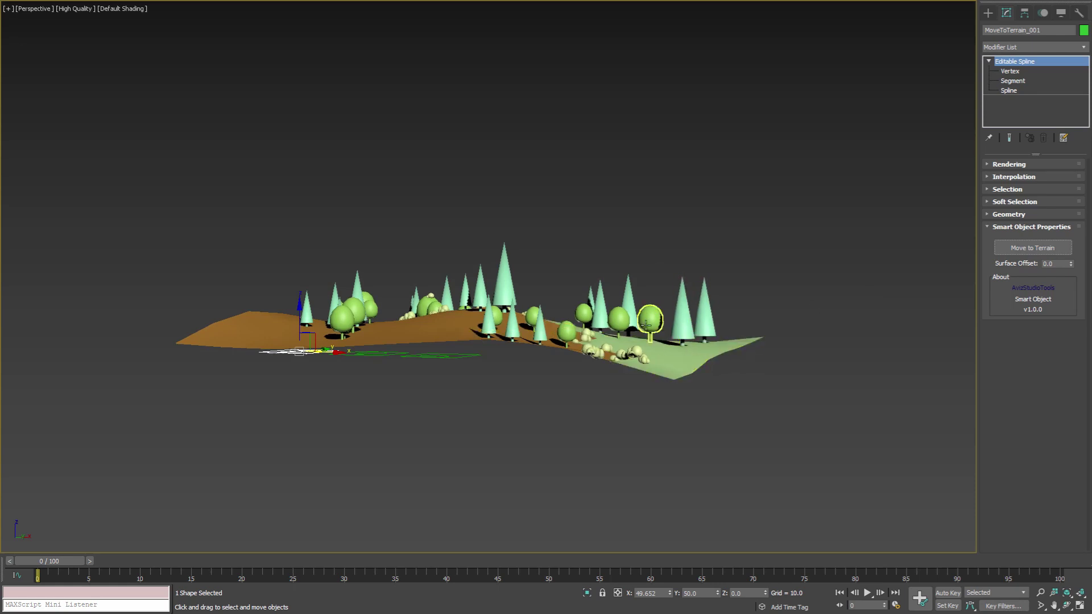
Step: Select all the linked conifers, then exclude the conifer icon and the three conifers at the terrain's centre from the selection
{"action": "middle_click_drag", "start_coordinate": [646, 325], "coordinate": [678, 358], "text": "alt"}
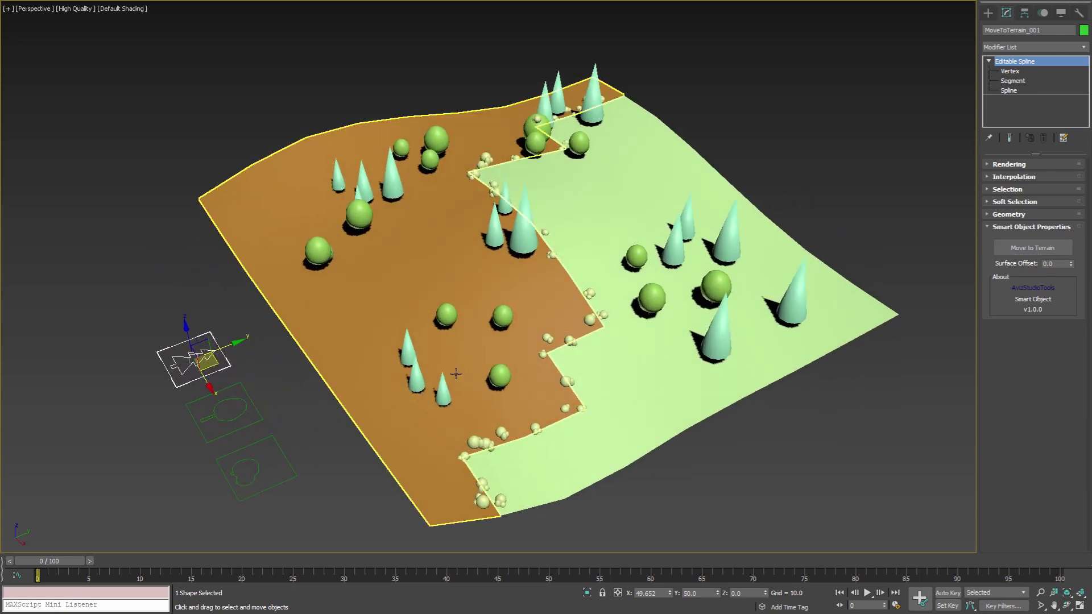
{"action": "left_click", "coordinate": [582, 348]}
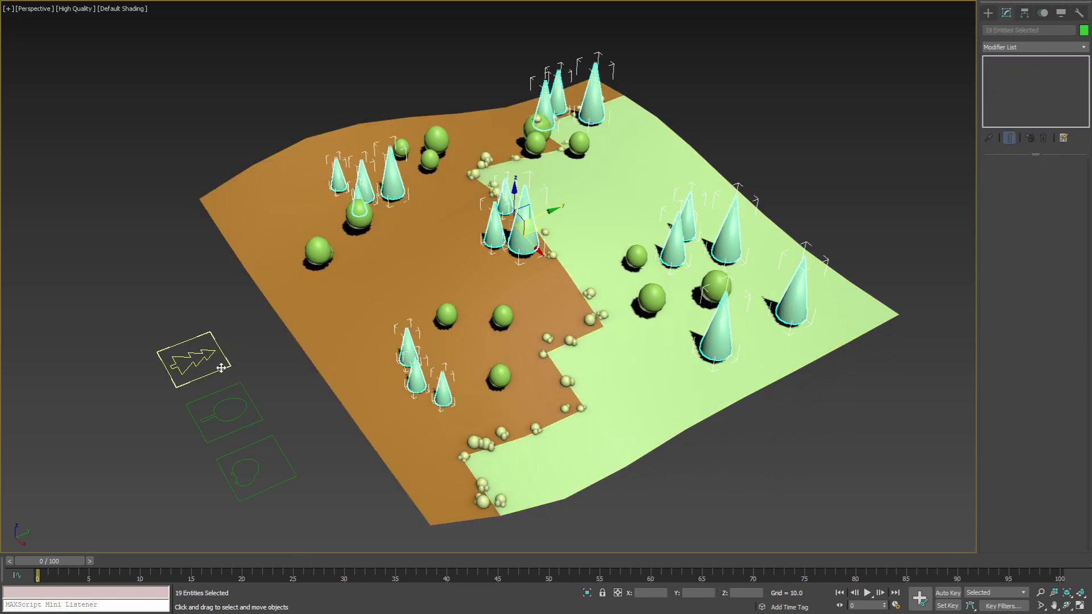
{"action": "middle_click_drag", "start_coordinate": [222, 368], "coordinate": [398, 303], "text": "alt"}
{"action": "left_click_drag", "start_coordinate": [562, 214], "coordinate": [572, 213]}
{"action": "middle_click_drag", "start_coordinate": [560, 239], "coordinate": [655, 293], "text": "alt"}
{"action": "middle_click_drag", "start_coordinate": [693, 420], "coordinate": [643, 372], "text": "alt"}
{"action": "middle_click_drag", "start_coordinate": [547, 225], "coordinate": [551, 255], "text": "alt"}
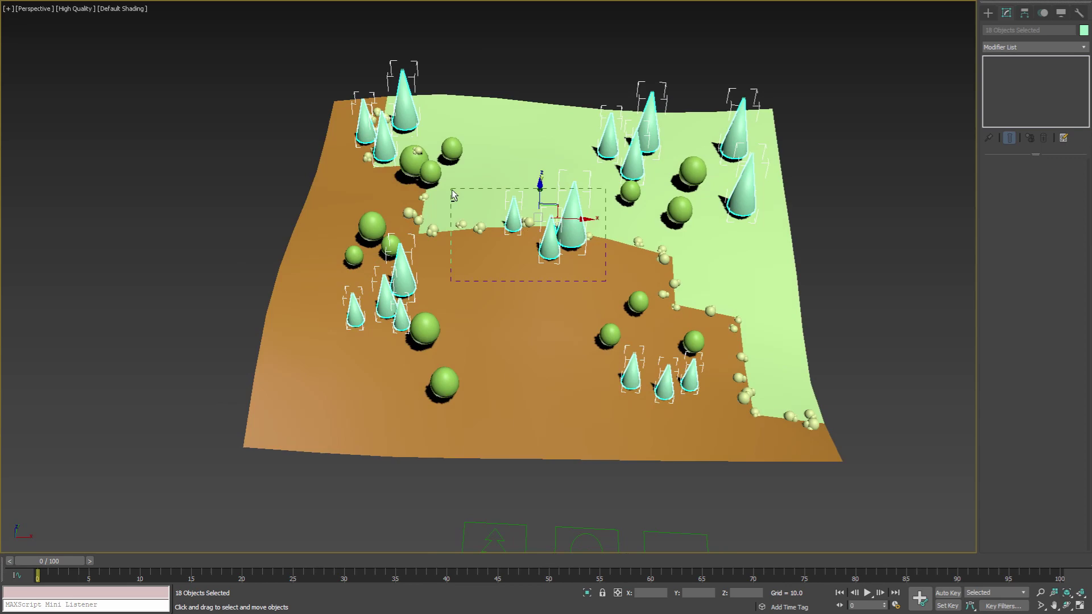
{"action": "left_click_drag", "start_coordinate": [452, 192], "coordinate": [452, 192], "text": "alt"}
{"action": "middle_click_drag", "start_coordinate": [452, 191], "coordinate": [536, 242], "text": "alt"}
Step: Clone the selected conifers as one set of instances rotated about -62 degrees around Z, and shift the clones across the terrain
{"action": "mouse_move", "coordinate": [547, 251]}
{"action": "left_mouse_down"}
{"action": "mouse_move", "coordinate": [455, 251]}
{"action": "mouse_move", "coordinate": [476, 260]}
{"action": "left_mouse_up"}
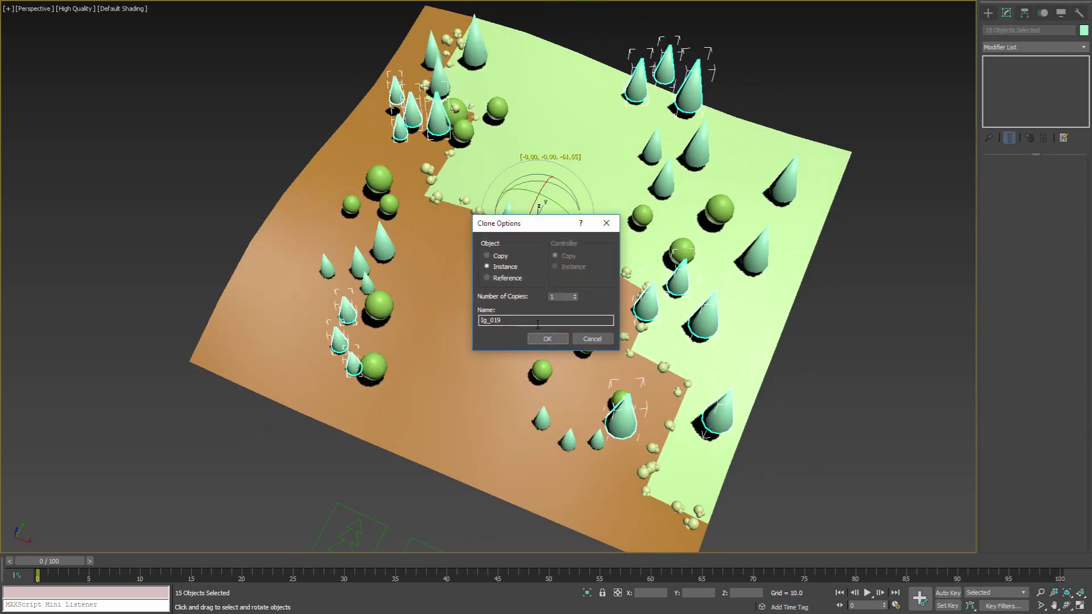
{"action": "left_click", "coordinate": [548, 341]}
{"action": "key", "text": "w"}
{"action": "left_click_drag", "start_coordinate": [532, 227], "coordinate": [627, 271]}
Step: Reapply Move to Terrain through the conifer icon to settle the cloned conifers onto the surface
{"action": "middle_click_drag", "start_coordinate": [626, 271], "coordinate": [603, 251], "text": "alt"}
{"action": "scroll", "coordinate": [643, 196], "scroll_direction": "down", "scroll_amount": 4}
{"action": "left_click", "coordinate": [514, 381]}
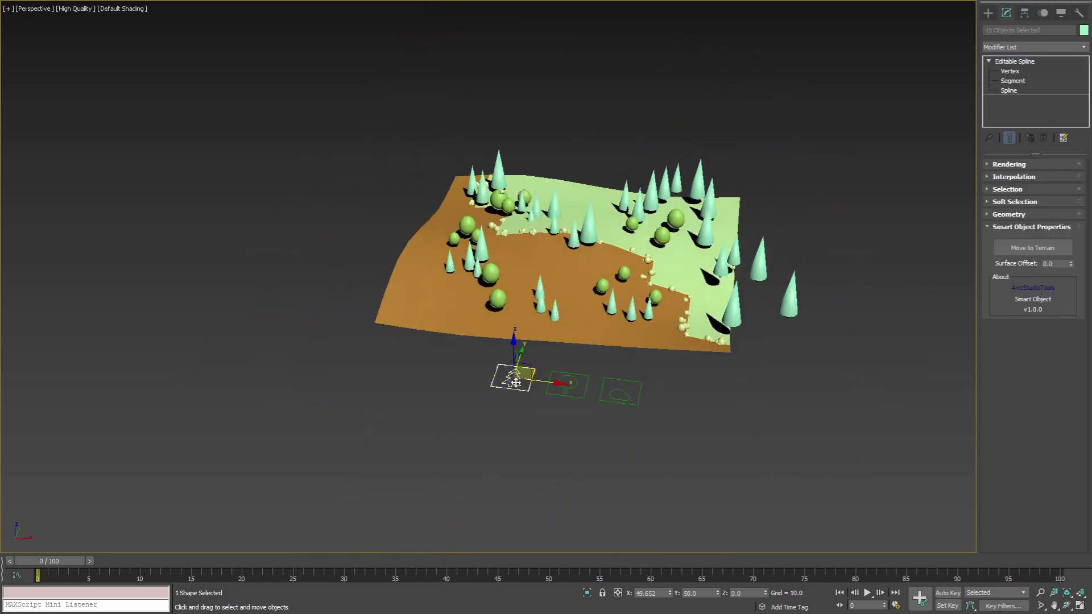
{"action": "left_click", "coordinate": [1018, 249]}
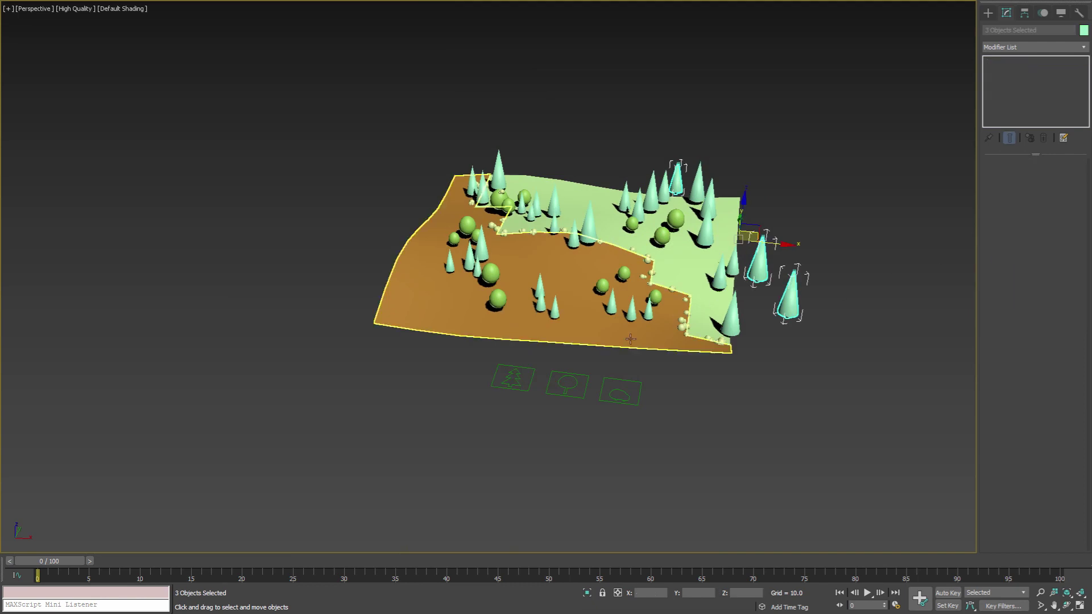
Step: Move the three conifers lying outside the terrain's edge back over the terrain, two of them near the colour border
{"action": "middle_click_drag", "start_coordinate": [598, 363], "coordinate": [464, 314]}
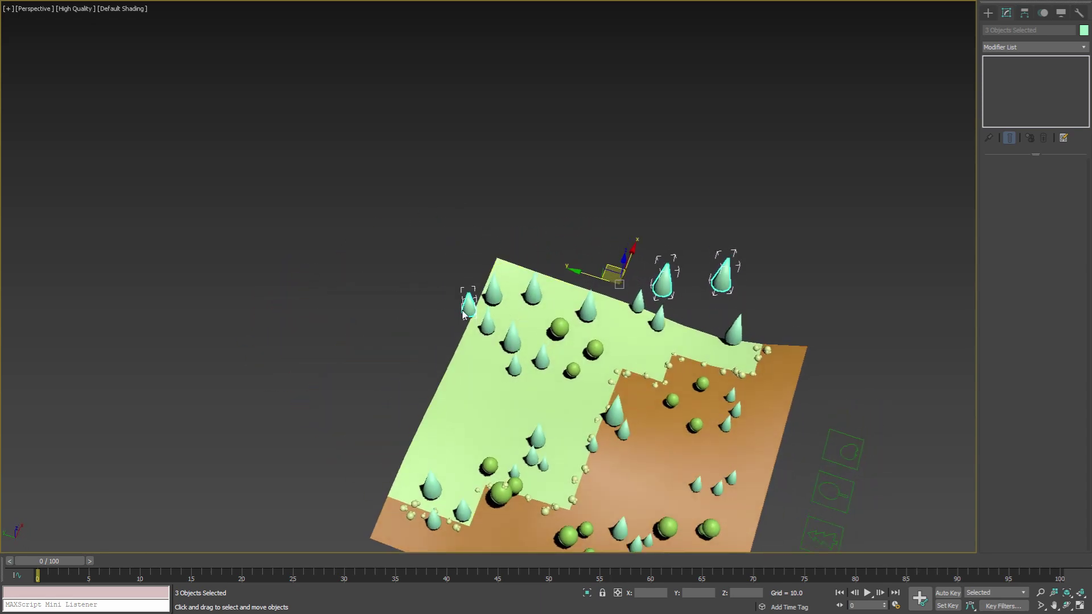
{"action": "middle_click_drag", "start_coordinate": [682, 304], "coordinate": [637, 304], "text": "alt"}
{"action": "left_click_drag", "start_coordinate": [645, 276], "coordinate": [562, 290]}
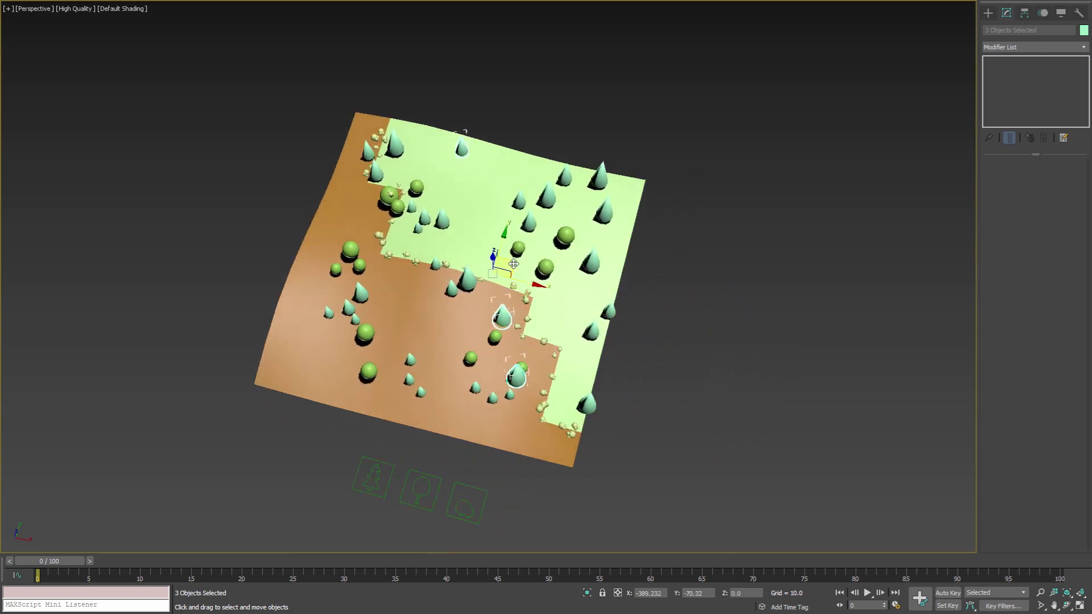
Step: Reapply Move to Terrain through the conifer icon to settle the three repositioned conifers, and clear the selection
{"action": "middle_click_drag", "start_coordinate": [517, 266], "coordinate": [478, 245], "text": "alt"}
{"action": "middle_click_drag", "start_coordinate": [486, 194], "coordinate": [406, 427], "text": "alt"}
{"action": "left_click", "coordinate": [418, 429]}
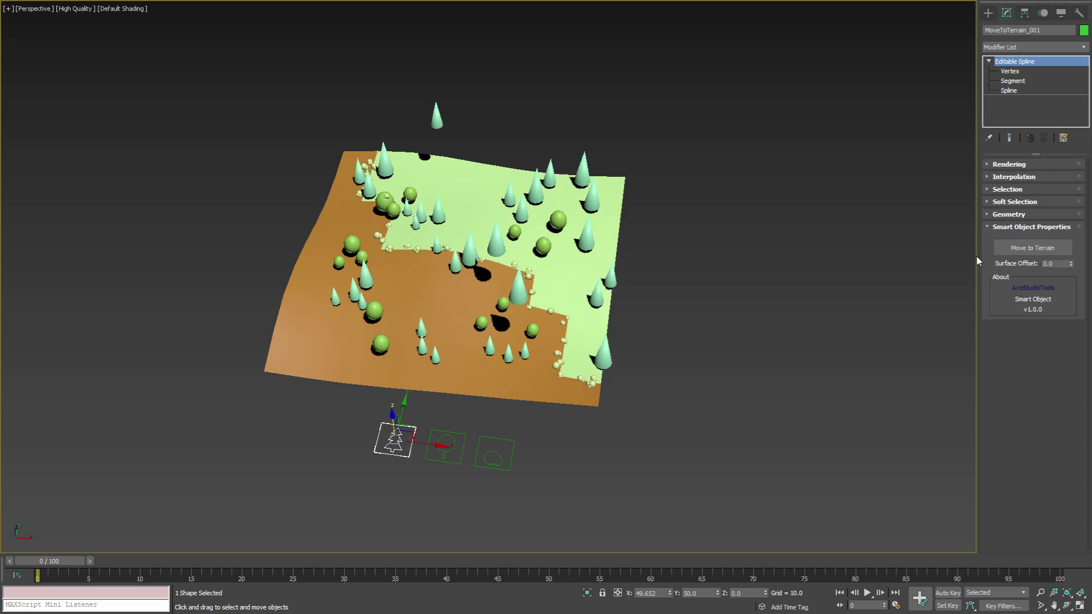
{"action": "left_click", "coordinate": [1042, 251]}
{"action": "middle_click_drag", "start_coordinate": [725, 327], "coordinate": [716, 159], "text": "alt"}
{"action": "scroll", "coordinate": [660, 258], "scroll_direction": "up", "scroll_amount": 3}
{"action": "scroll", "coordinate": [711, 215], "scroll_direction": "up", "scroll_amount": 1}
{"action": "scroll", "coordinate": [698, 210], "scroll_direction": "up", "scroll_amount": 2}
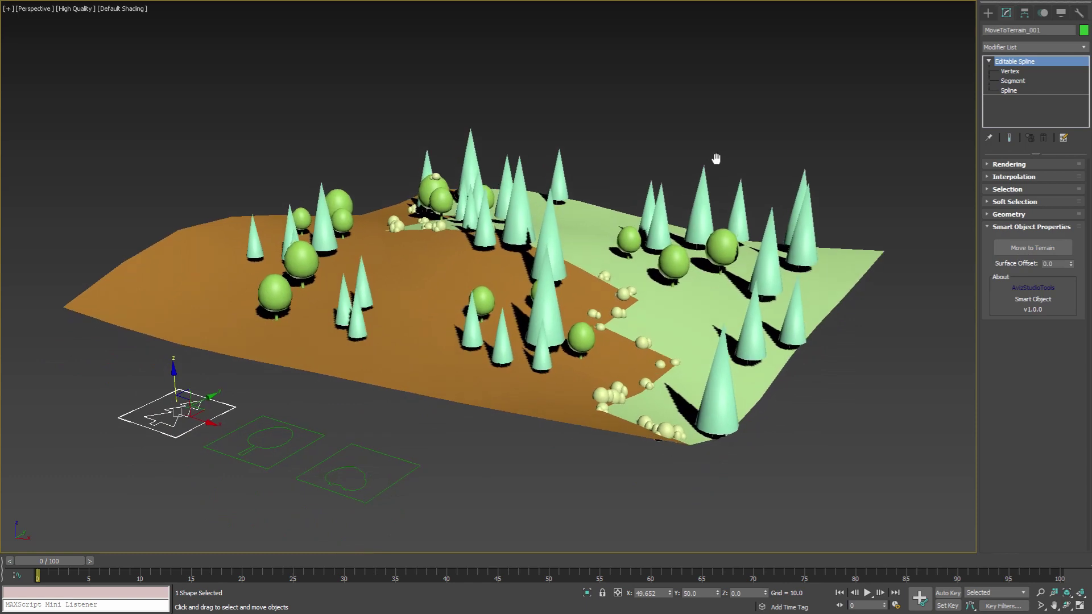
{"action": "scroll", "coordinate": [563, 253], "scroll_direction": "up", "scroll_amount": 1}
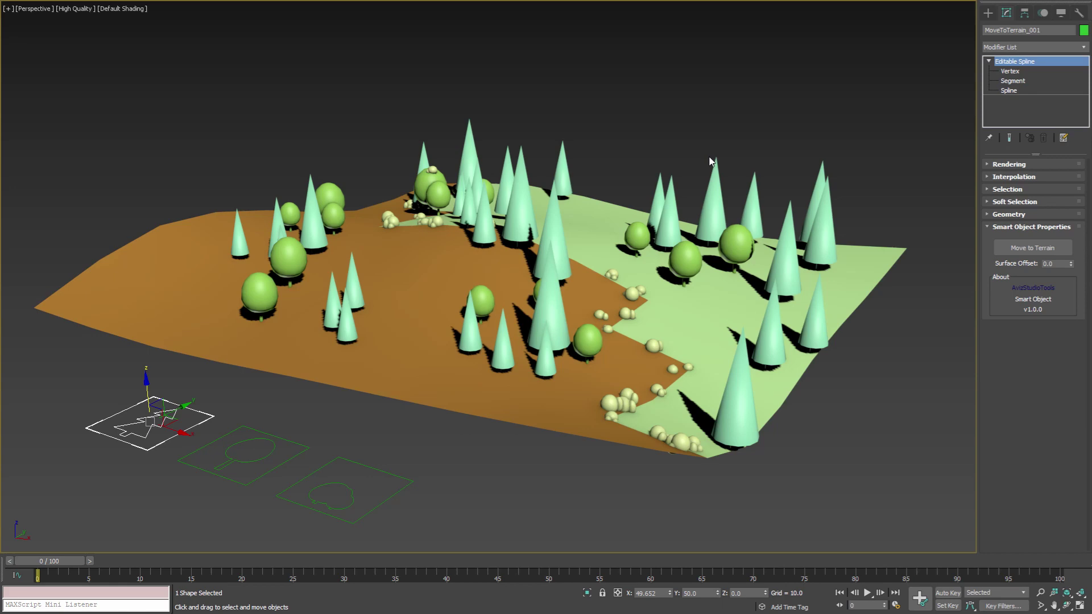
{"action": "left_click", "coordinate": [602, 174]}
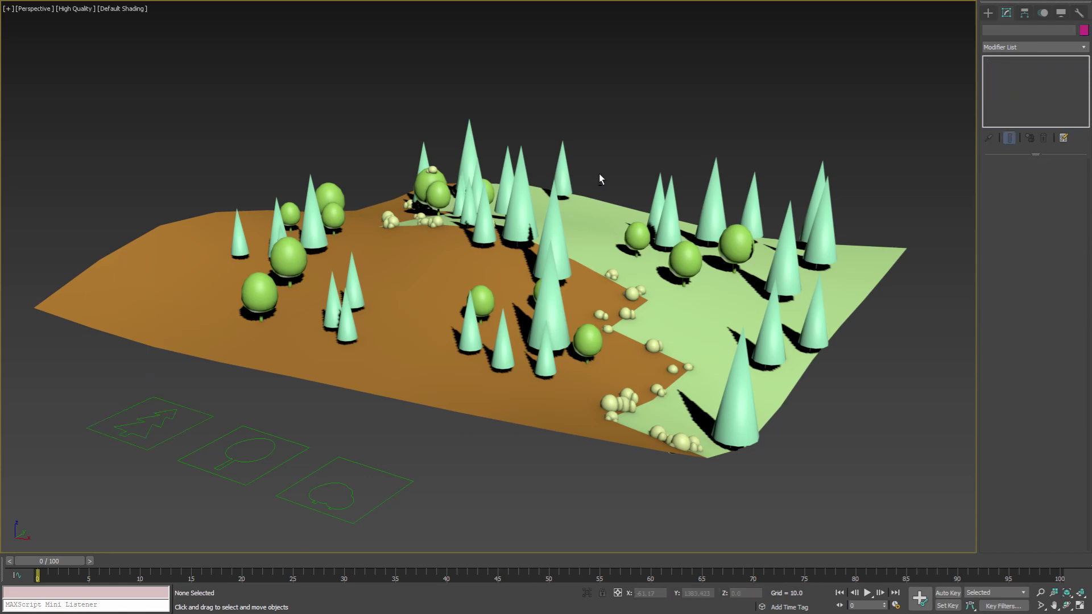